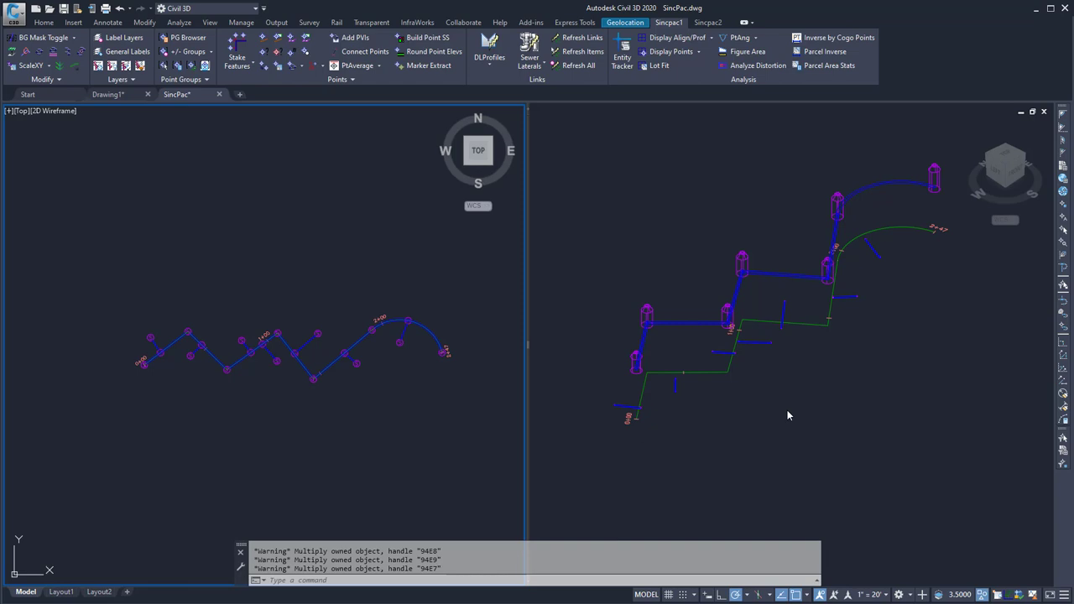
Examine in the plan view where the lateral pipes meet the main pipe, around the structures near station 1+00.
click(786, 414)
click(426, 405)
scroll(155, 348, up, 5)
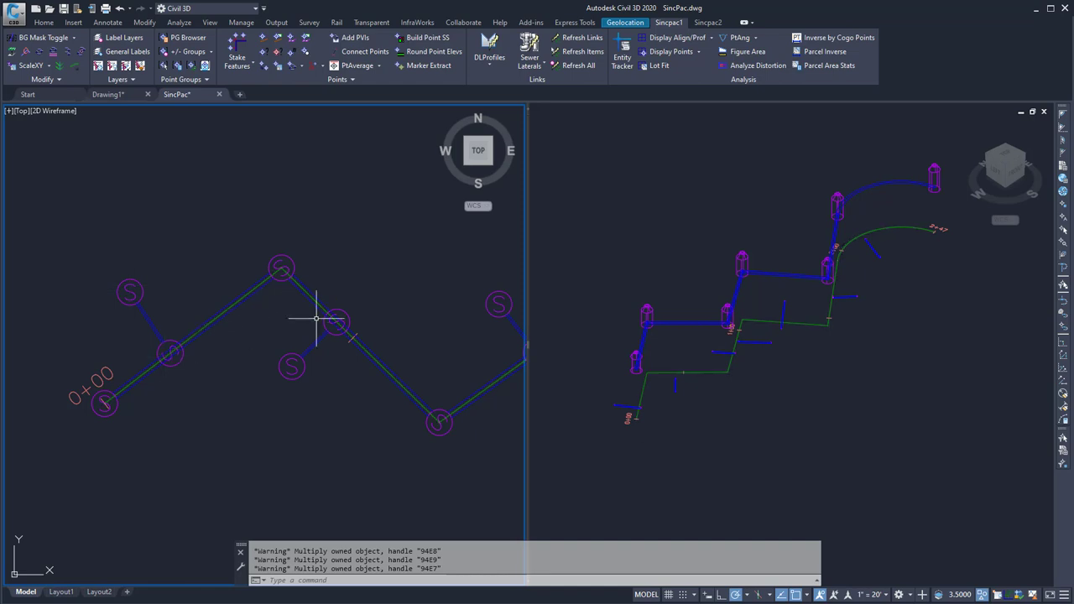
scroll(407, 395, down, 2)
middle_drag(406, 397, 241, 396)
scroll(329, 374, up, 5)
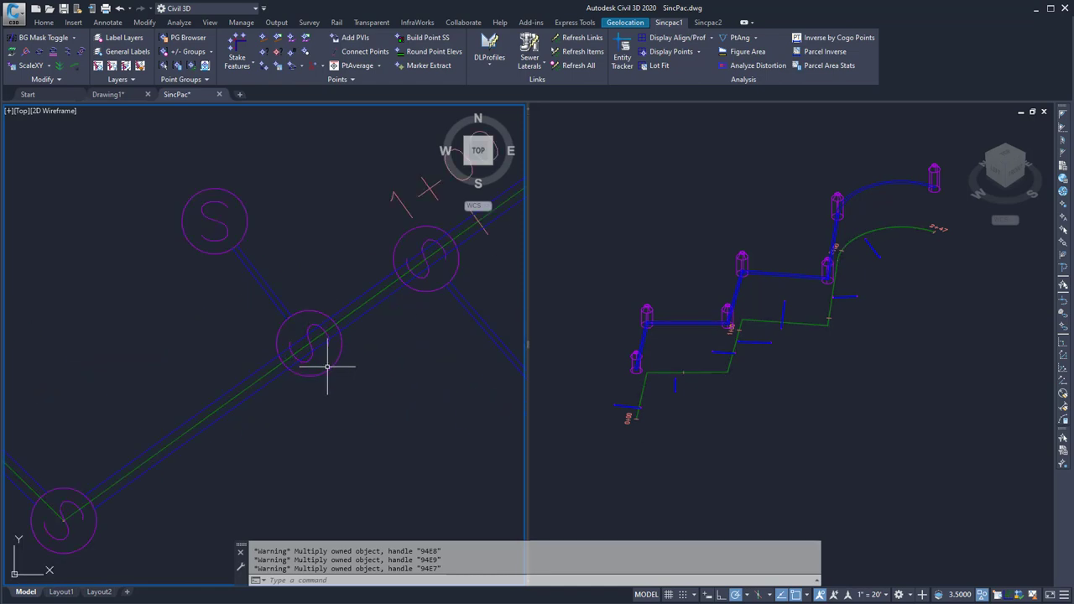
click(327, 374)
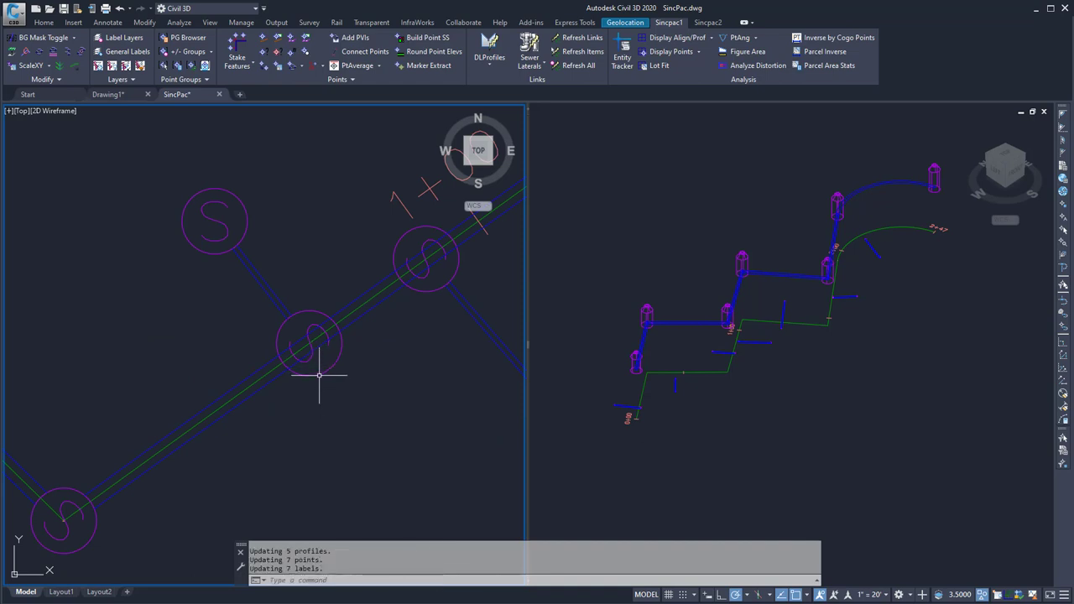
click(301, 346)
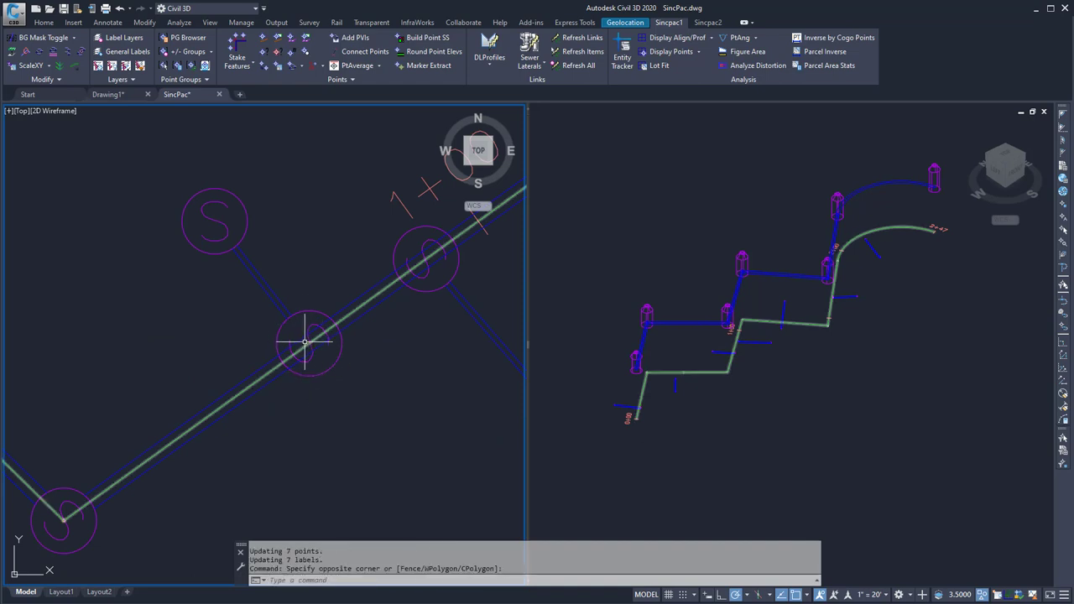
key(Escape)
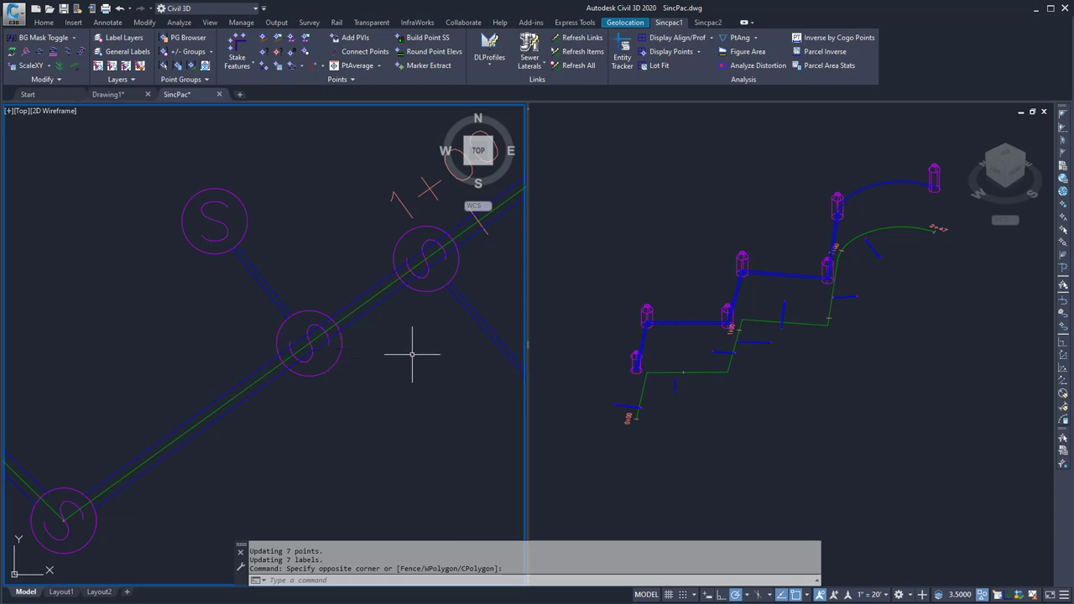
Inspect the lateral near station 1+00 in the isometric view and compare its elevation with the main pipe.
click(662, 328)
scroll(720, 349, up, 2)
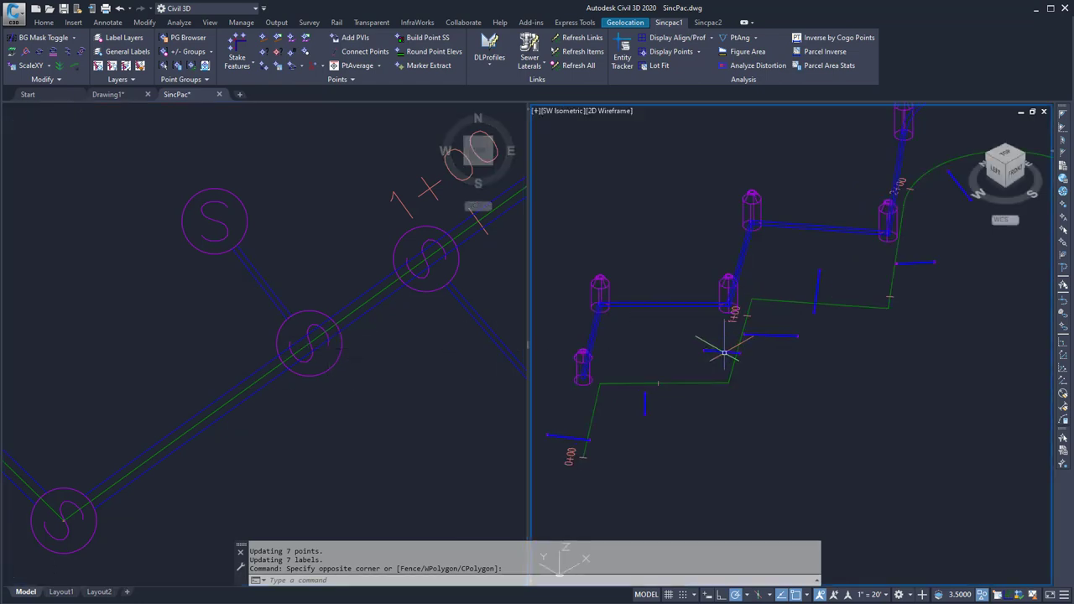
click(720, 350)
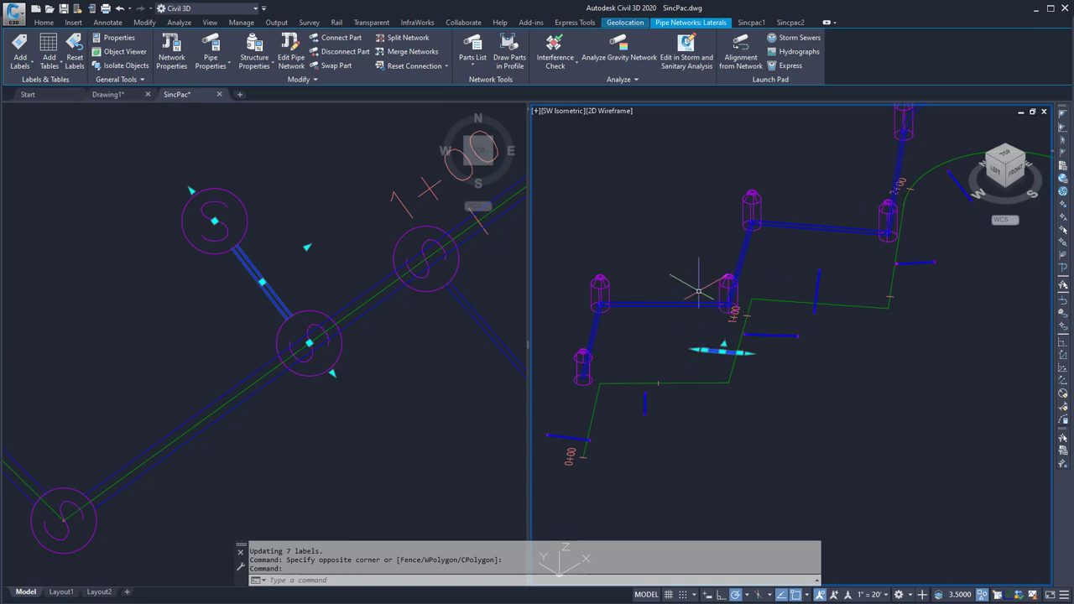
mouse_move(707, 307)
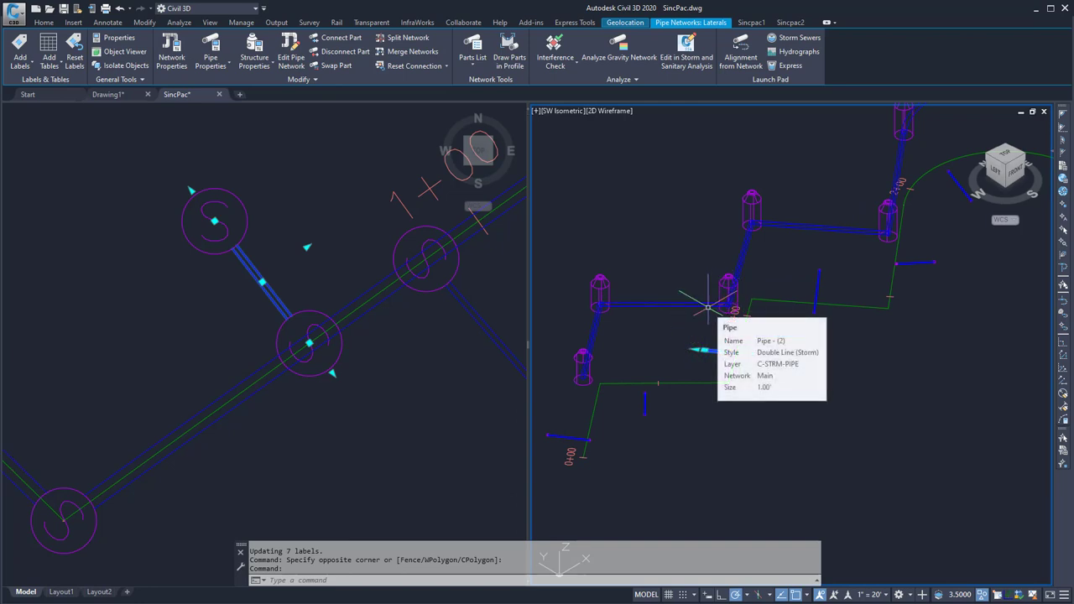
scroll(708, 307, down, 3)
key(Escape)
key(Escape)
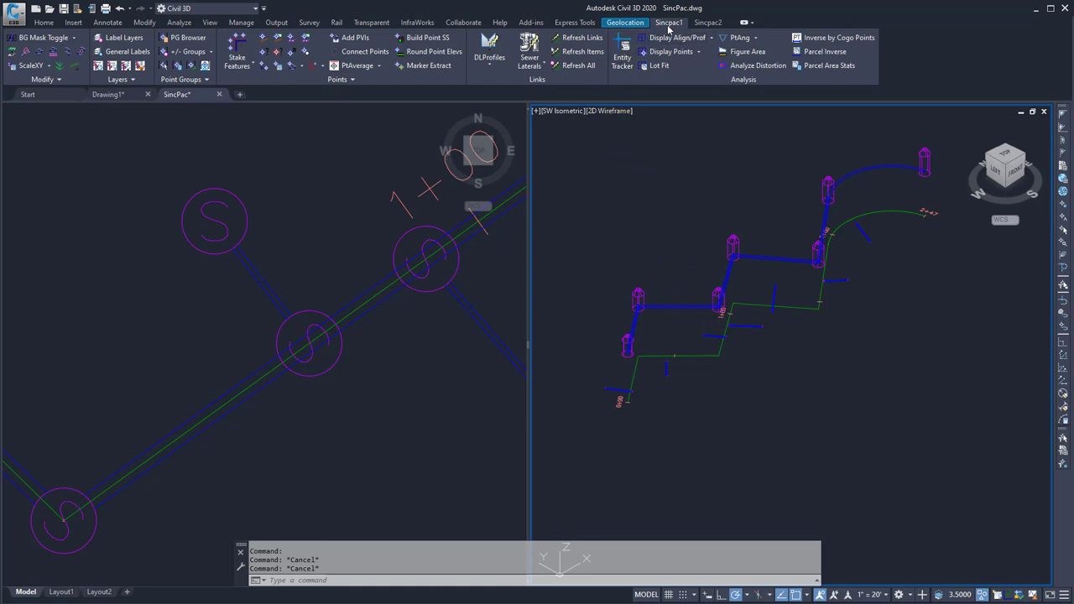
Start a Sewer Laterals dynamic link by pipe networks, using Main as the main network and Laterals as the lateral network.
click(490, 64)
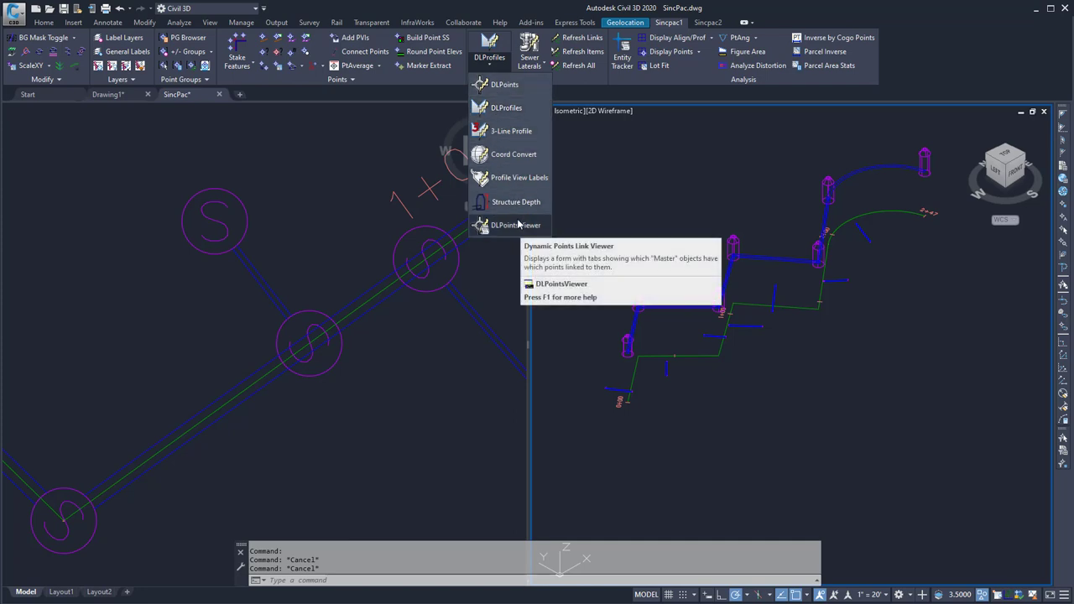
click(531, 65)
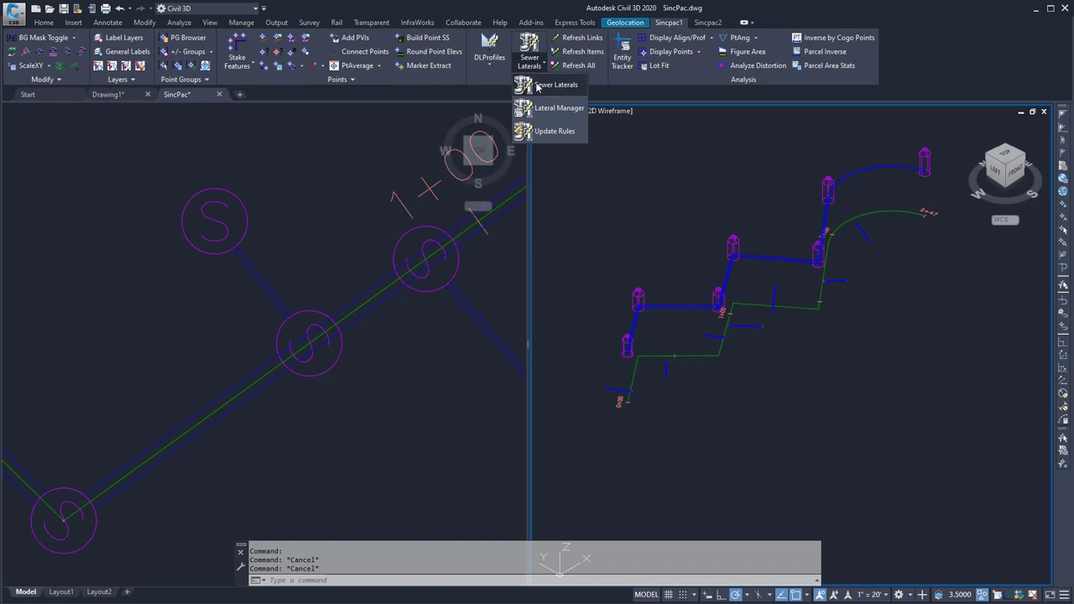
click(545, 85)
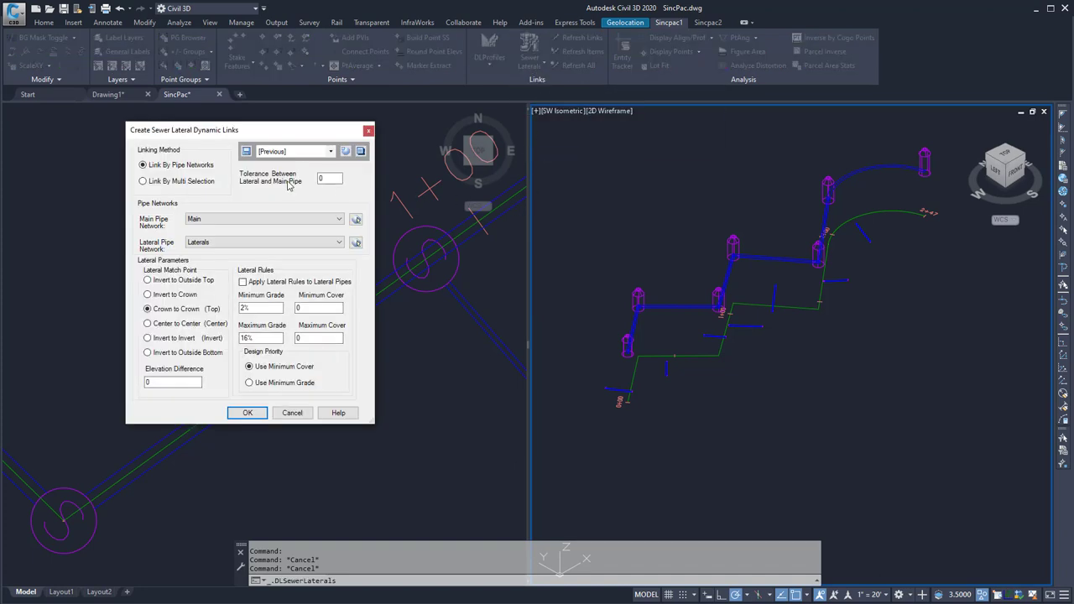
click(200, 185)
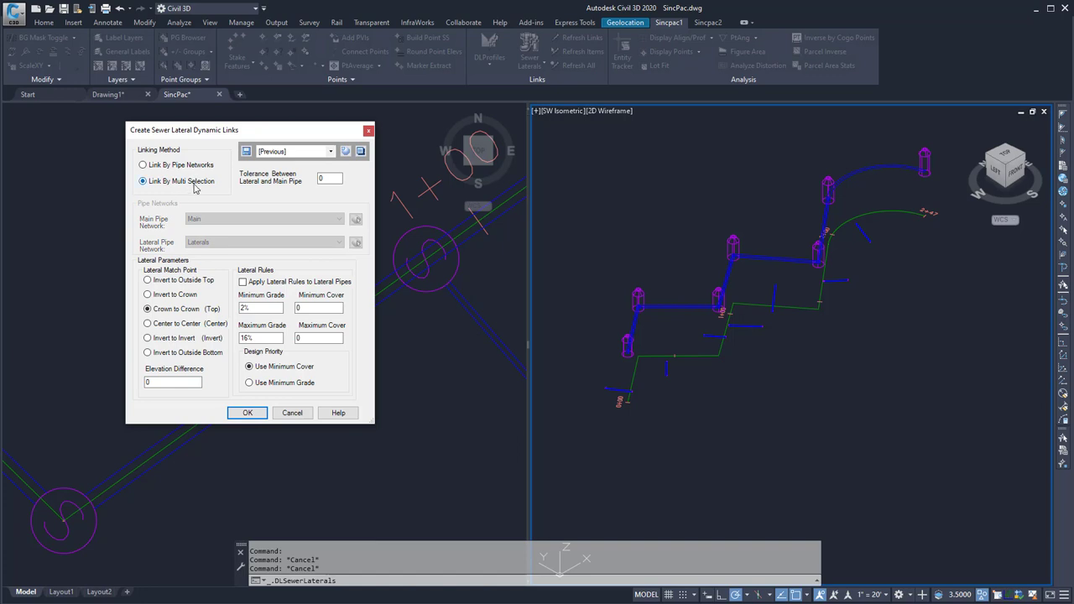
click(185, 166)
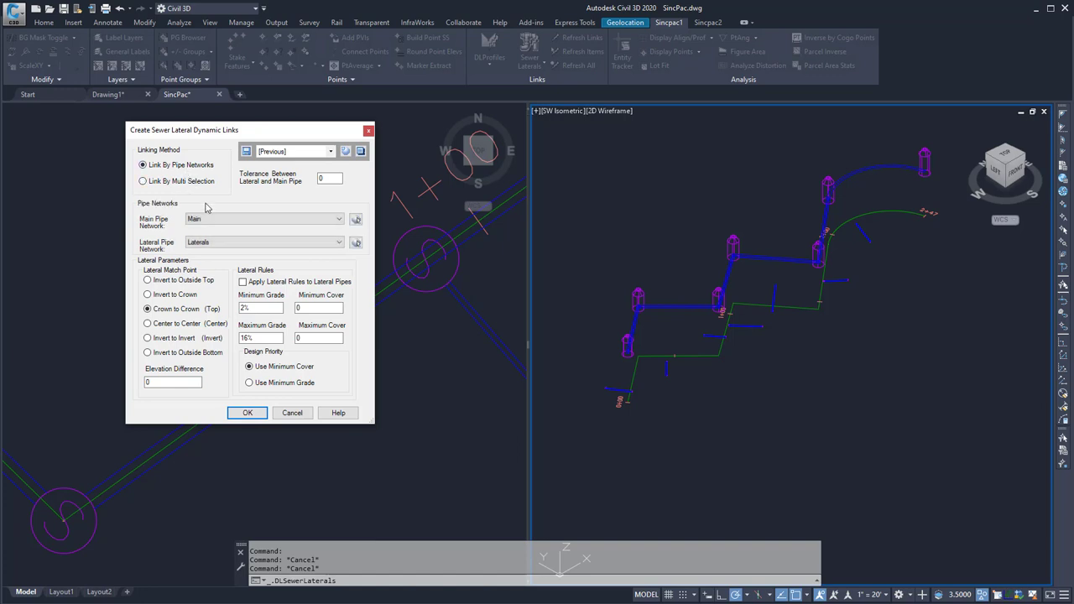
click(219, 221)
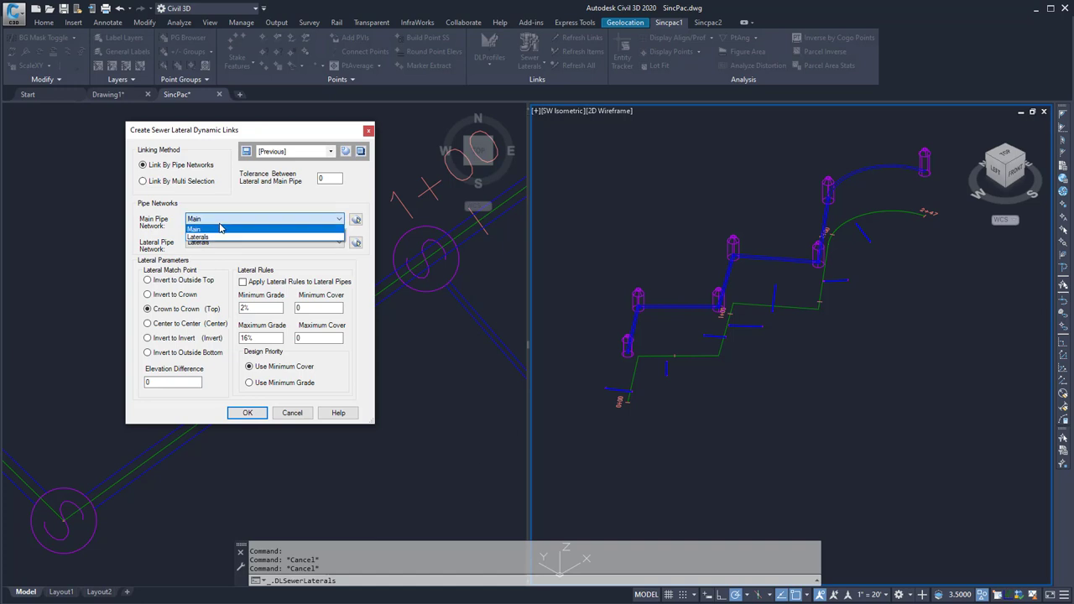
click(219, 229)
click(218, 242)
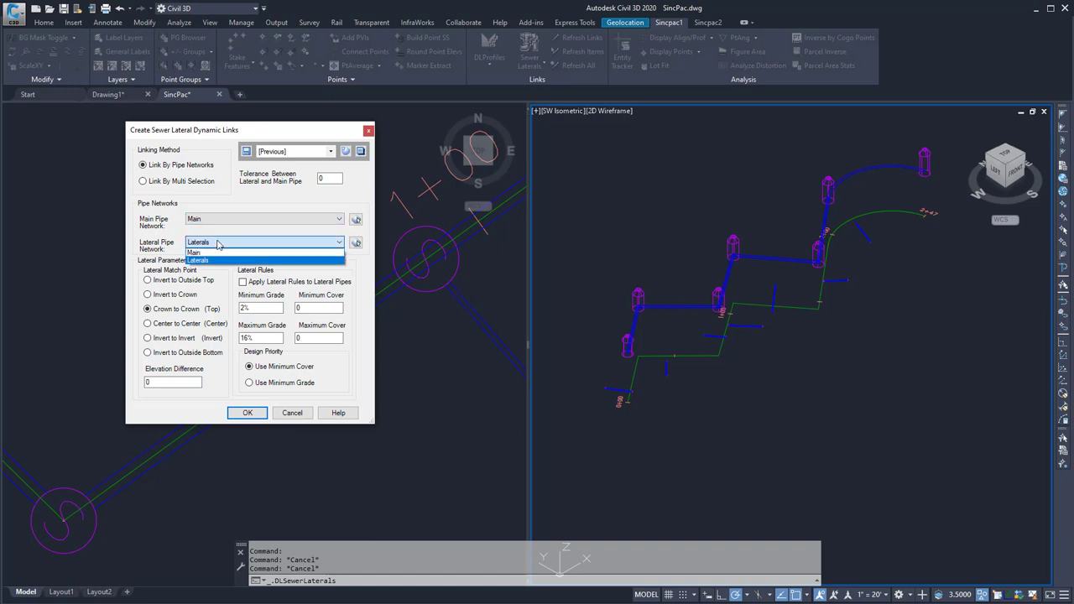
click(217, 243)
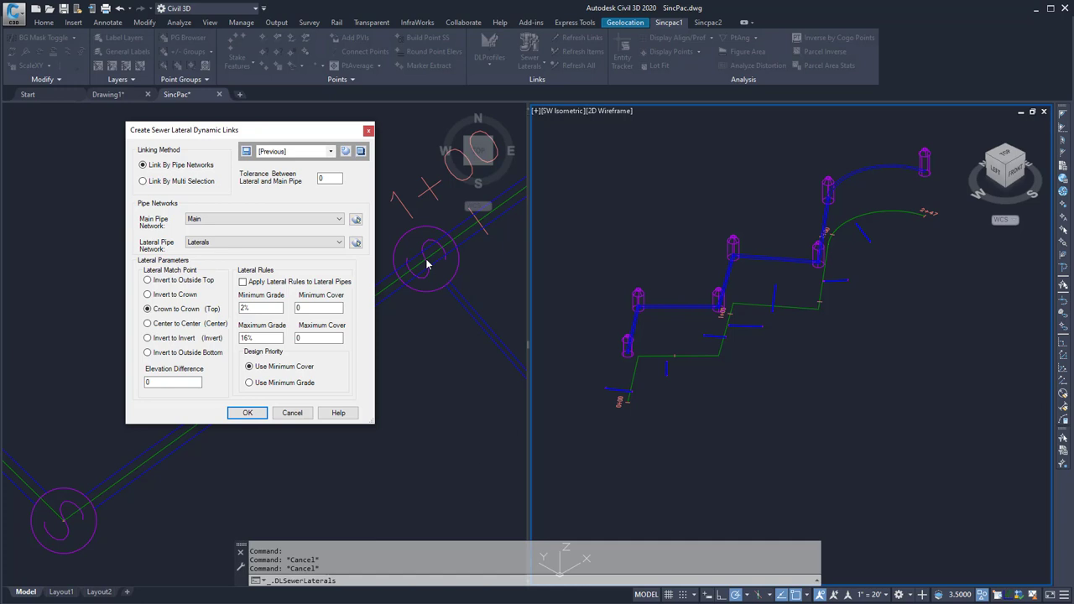
Set the tolerance between lateral and main pipe to 1.25 and the match point to Invert to Crown with a 0.25 elevation difference.
drag(342, 187, 319, 183)
click(185, 282)
click(184, 295)
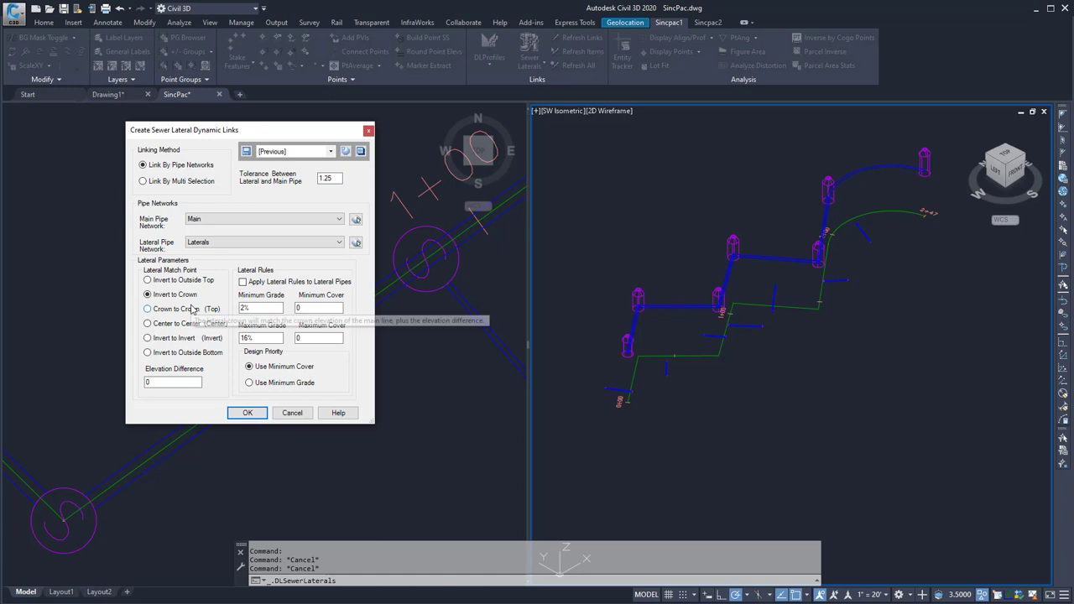
click(193, 309)
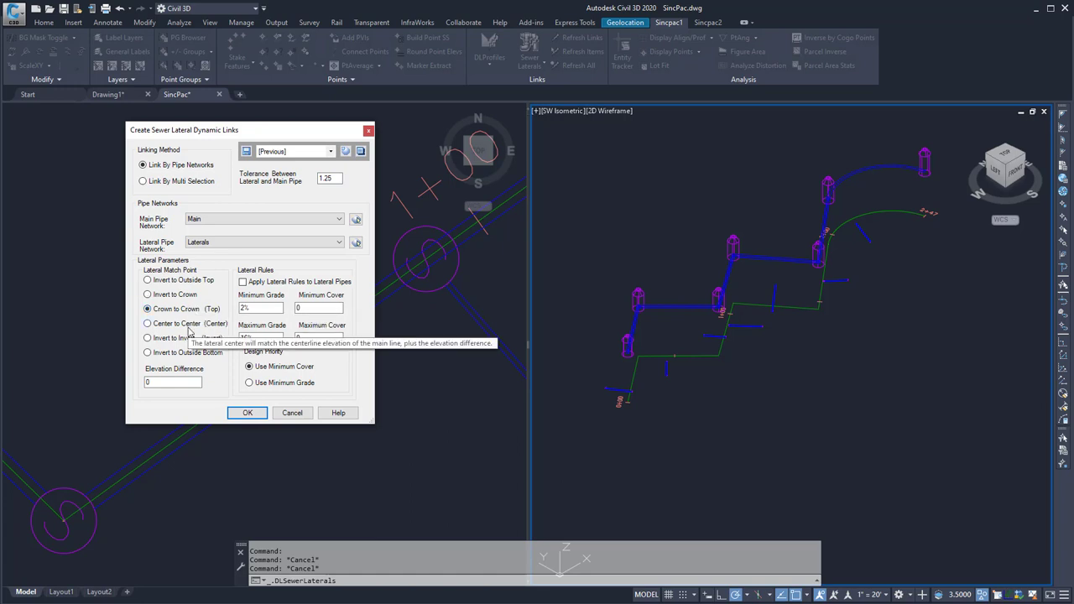
click(189, 325)
click(192, 341)
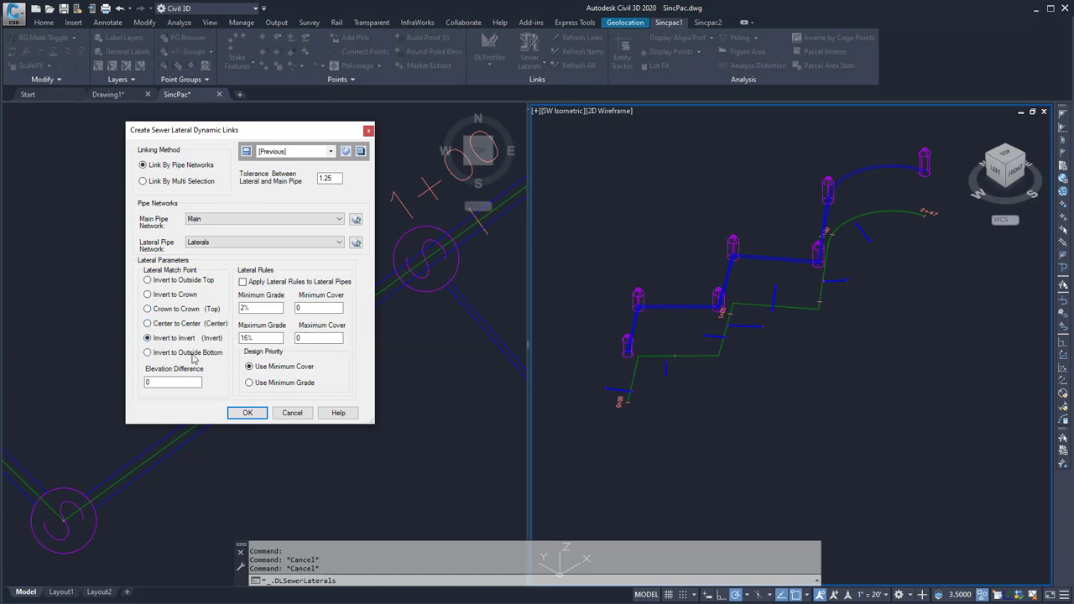
click(192, 353)
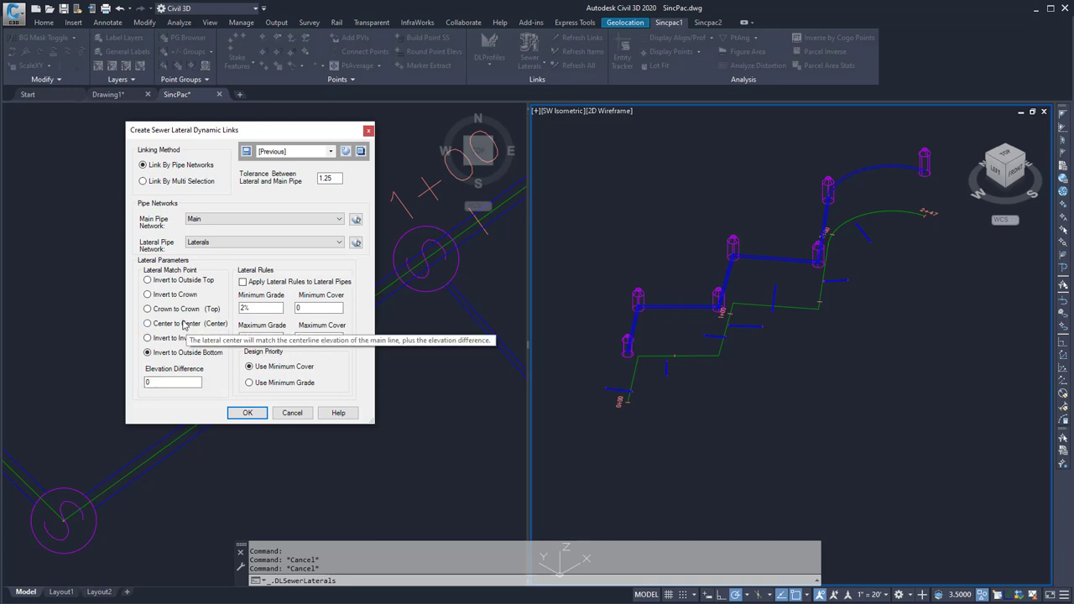
click(179, 295)
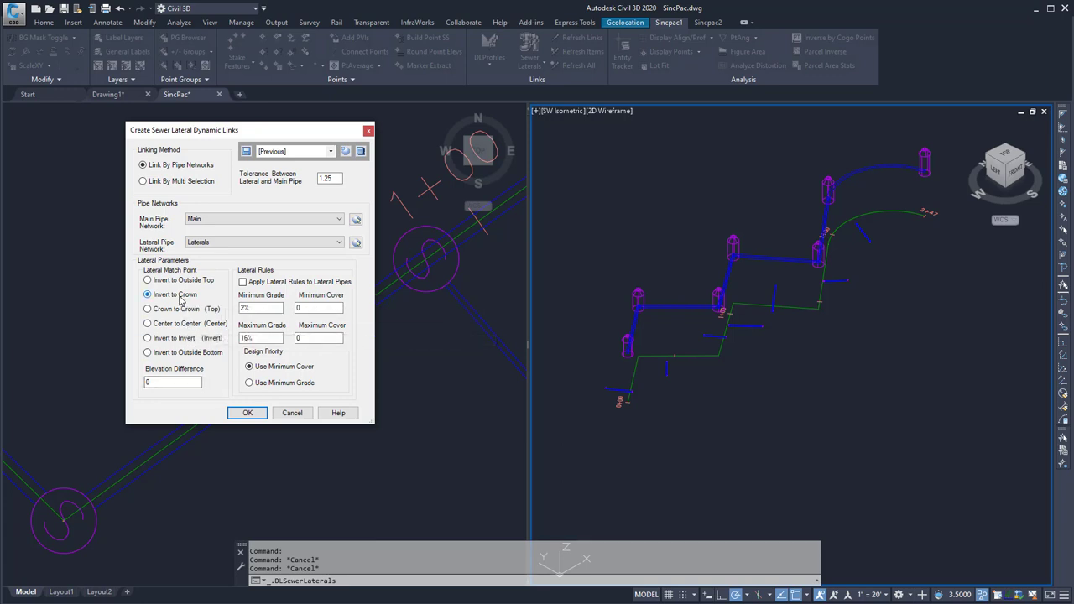
double_click(151, 383)
Apply lateral rules to the lateral pipes with a minimum grade of 2%, a minimum cover of 3 and a maximum cover of 10.
click(243, 281)
drag(258, 309, 241, 310)
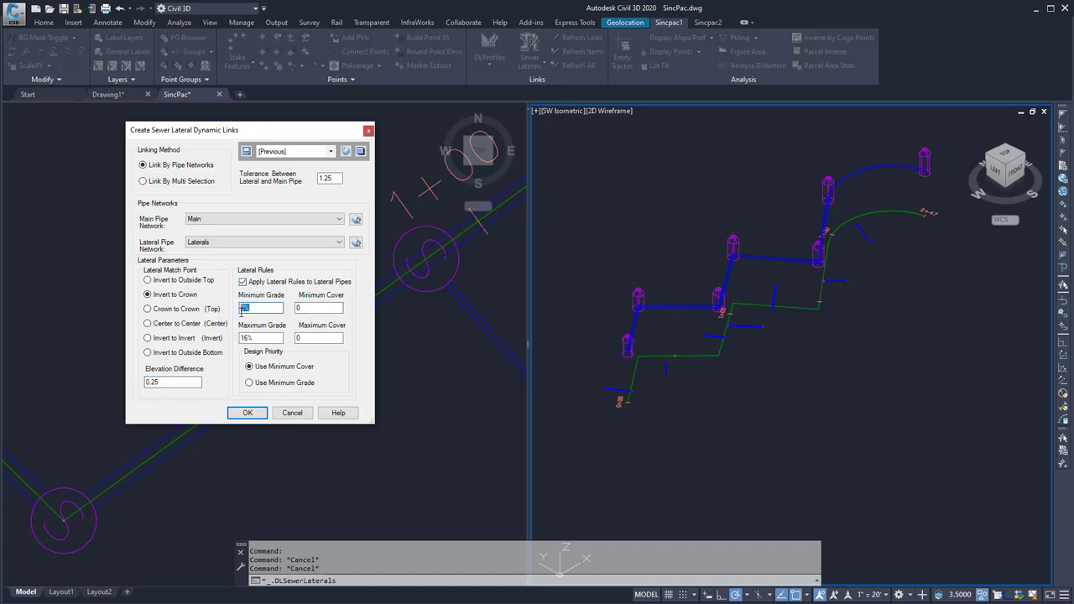
double_click(298, 309)
double_click(296, 337)
Make minimum cover the design priority with a minimum cover of 3, and create the sewer lateral links.
click(268, 338)
click(280, 369)
click(295, 385)
drag(261, 309, 227, 313)
click(300, 370)
click(297, 309)
double_click(307, 311)
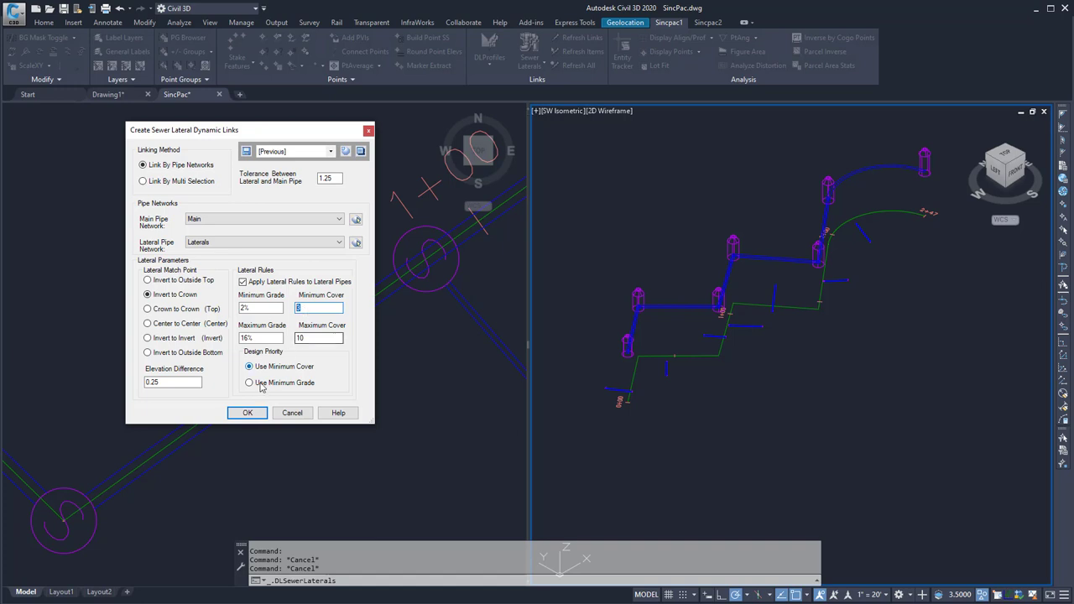
text(3)
click(247, 413)
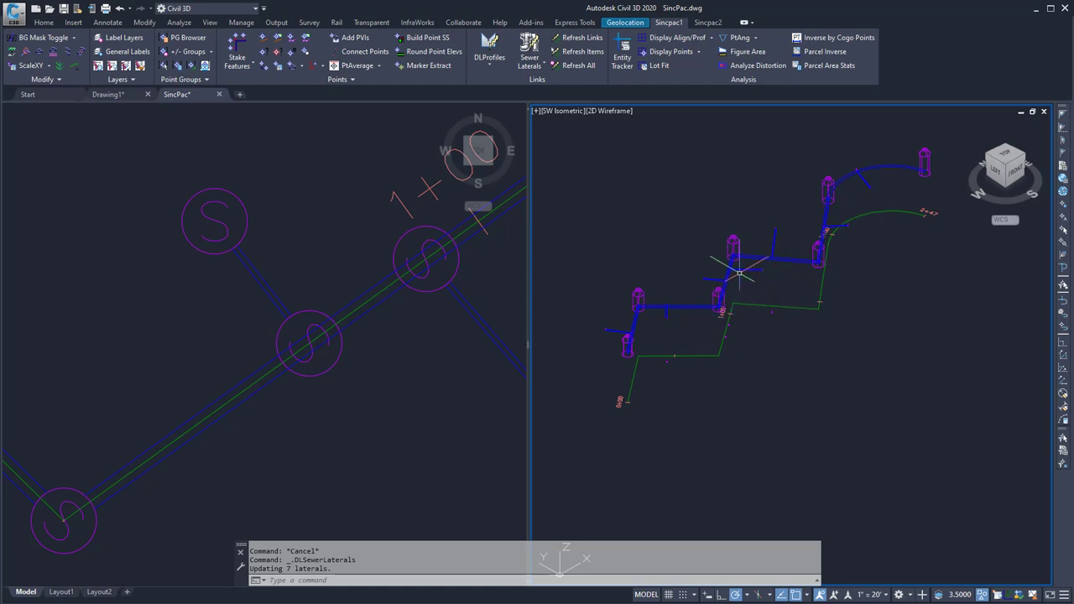
Stretch the alignment vertex at the manhole just before station 1+00 northward in plan and move the manhole onto it.
scroll(719, 259, up, 5)
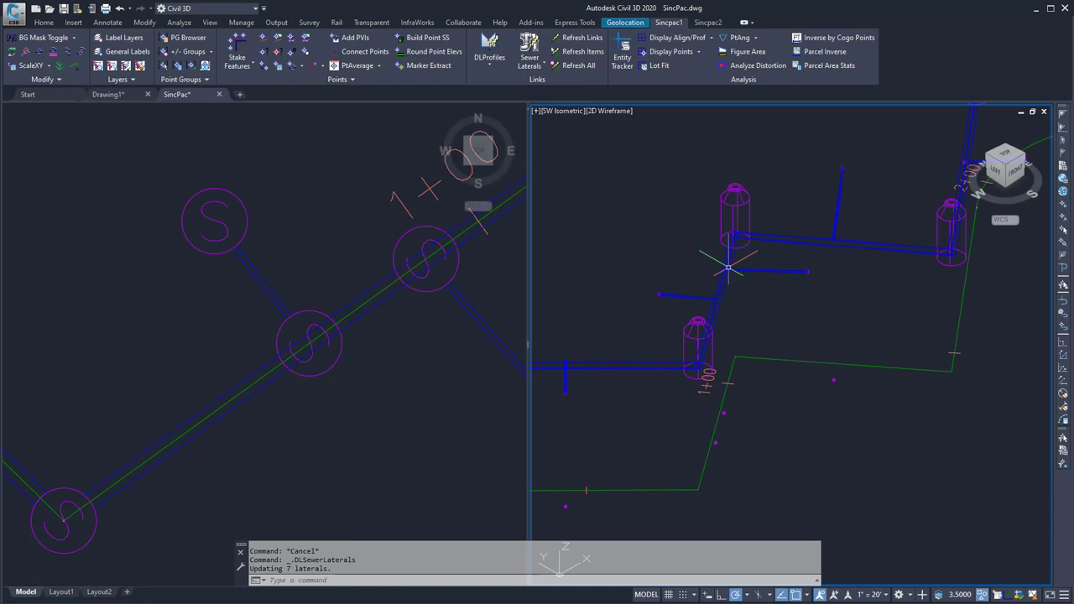
click(449, 341)
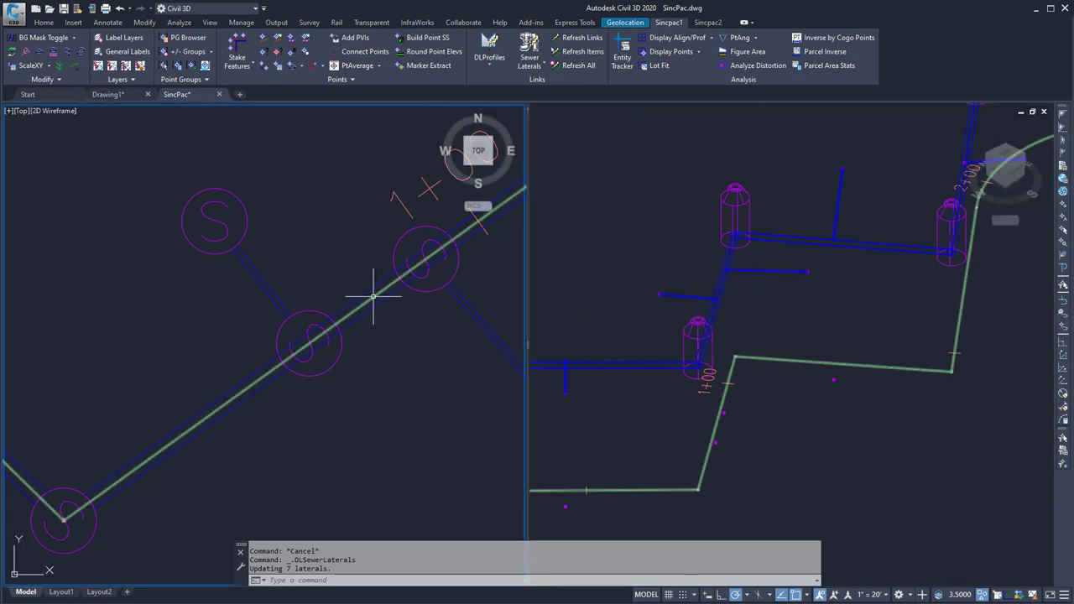
click(351, 324)
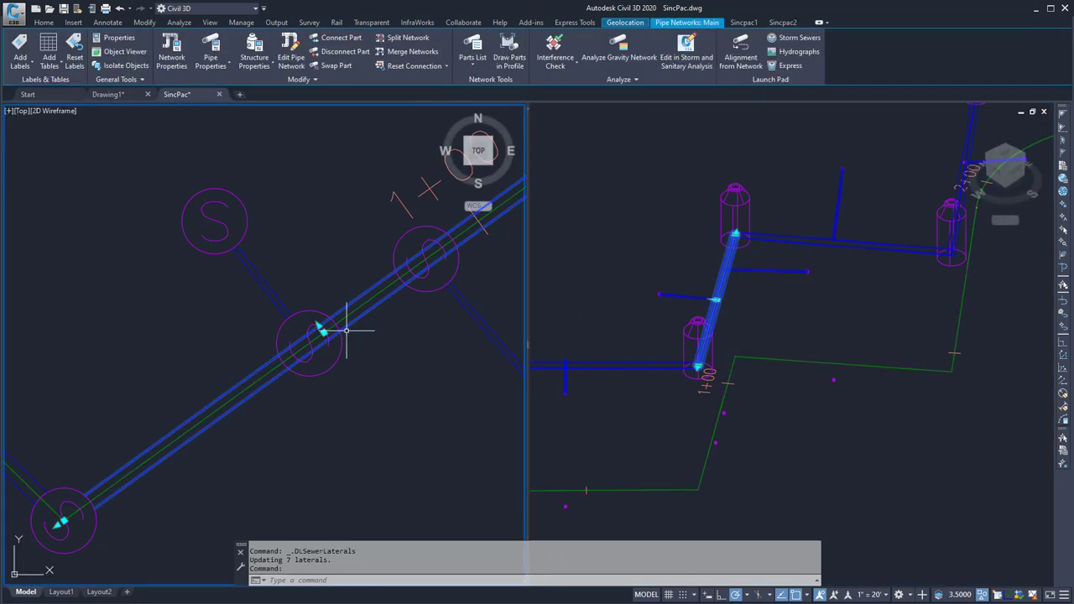
key(Escape)
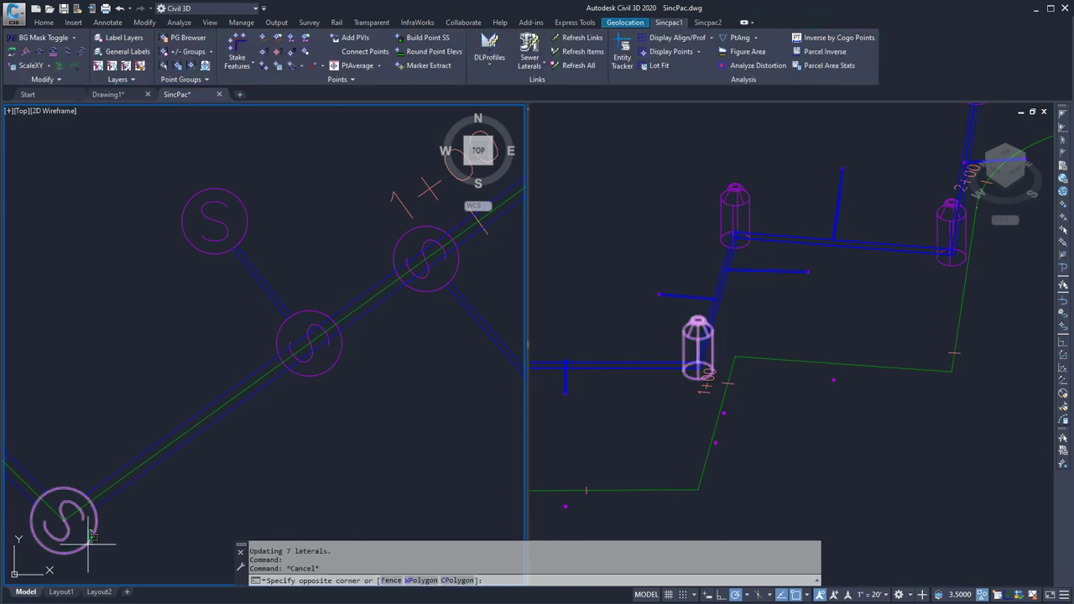
click(83, 508)
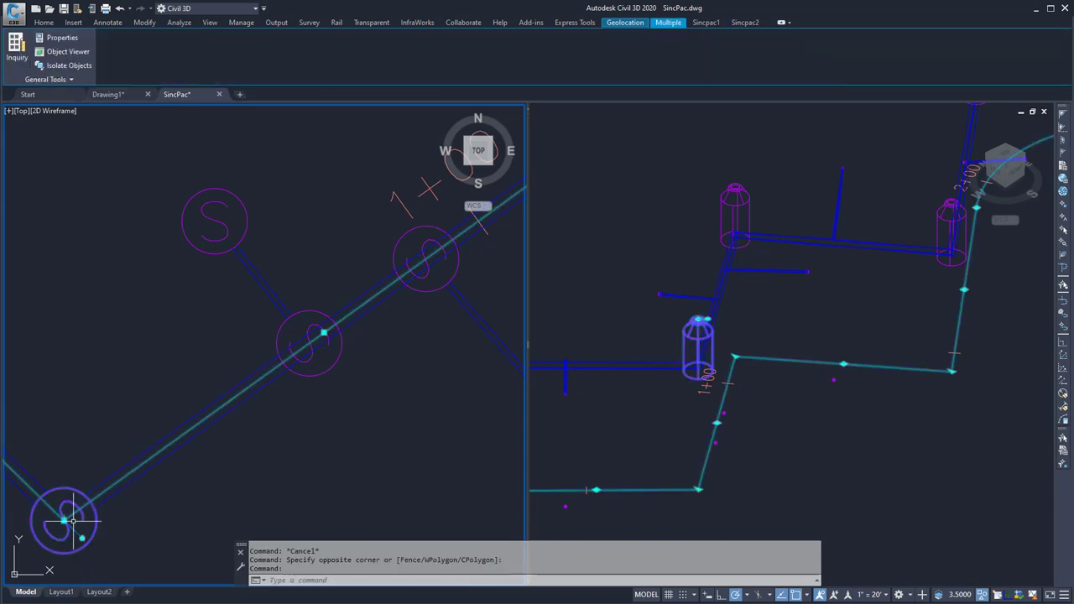
click(67, 459)
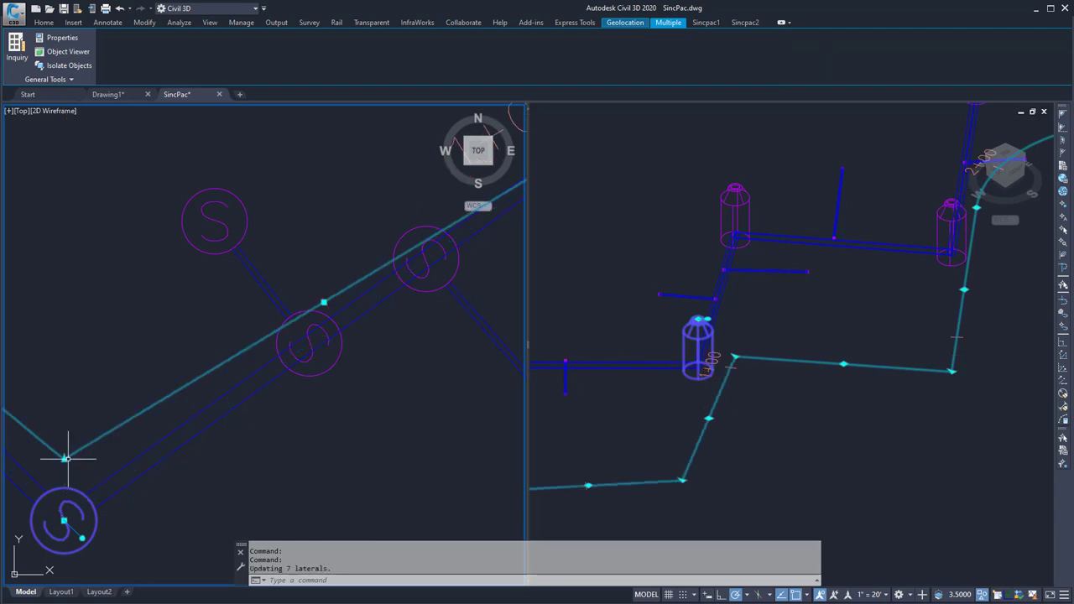
click(64, 520)
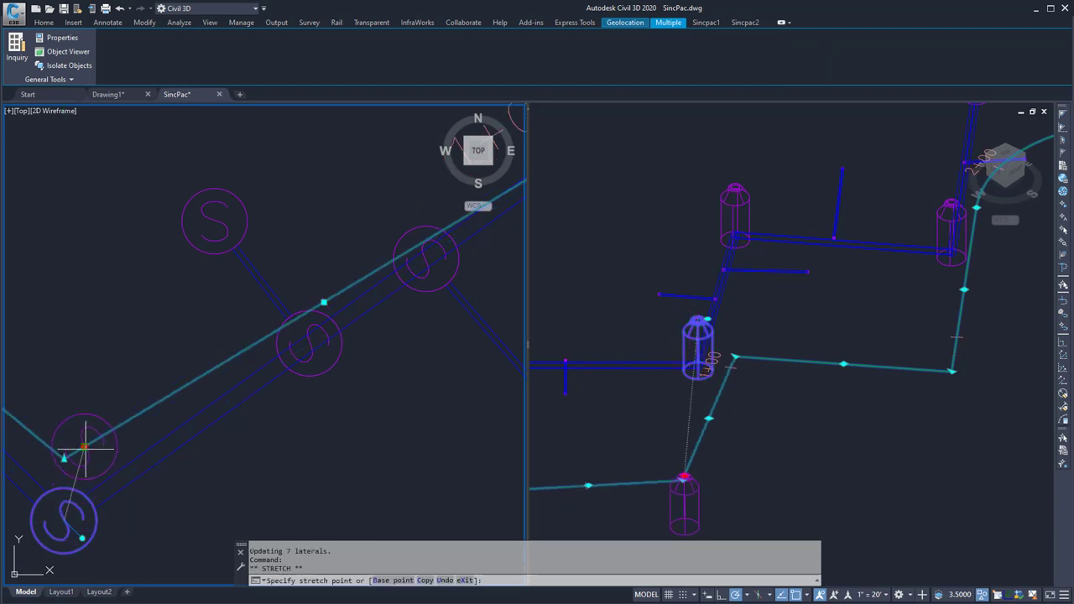
click(64, 459)
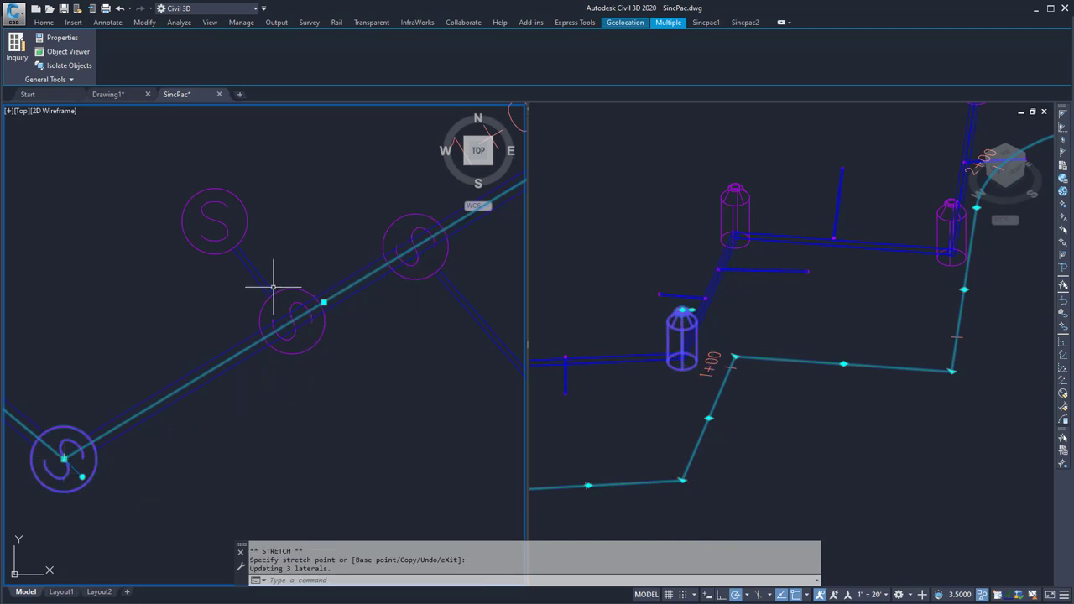
Select the two laterals along the shifted main pipe one after the other to check their connections to it.
click(251, 270)
click(458, 296)
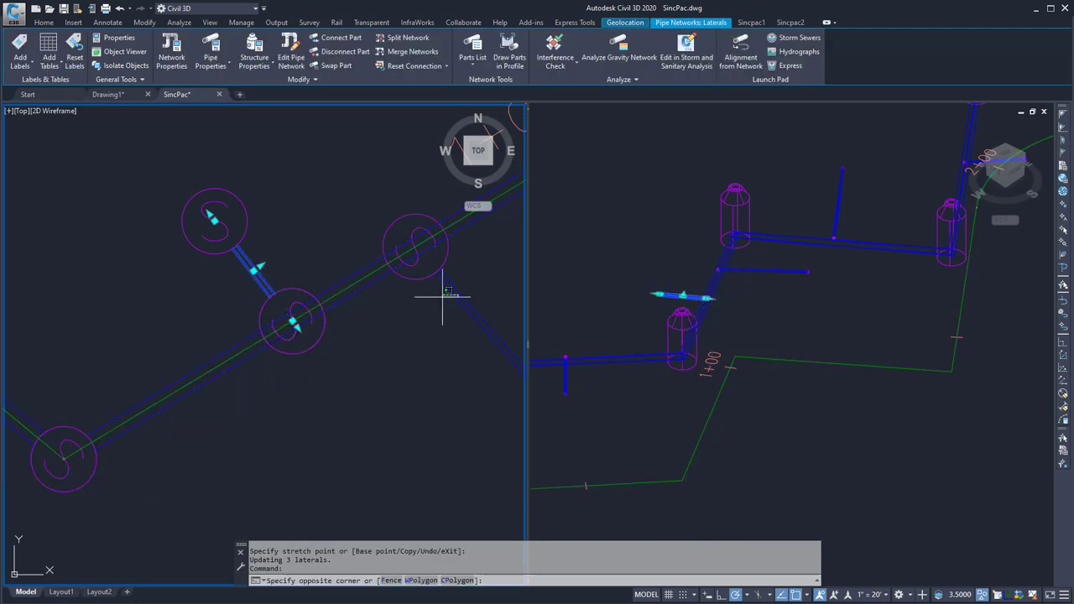
click(434, 298)
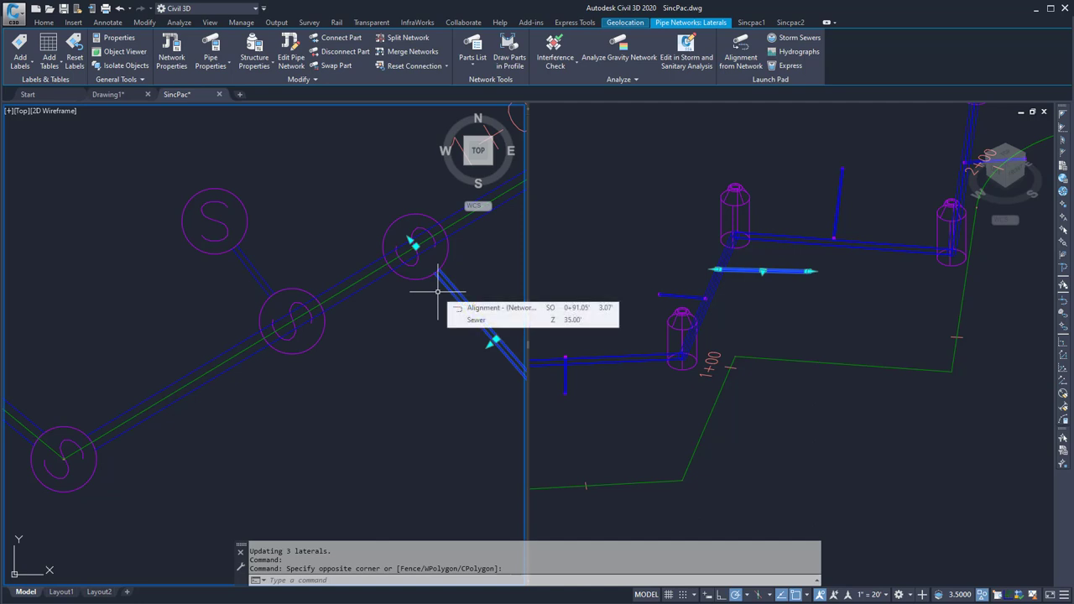
Stretch the main pipe Pipe - (3) downward in the isometric view by its midpoint to test its linked laterals.
click(692, 297)
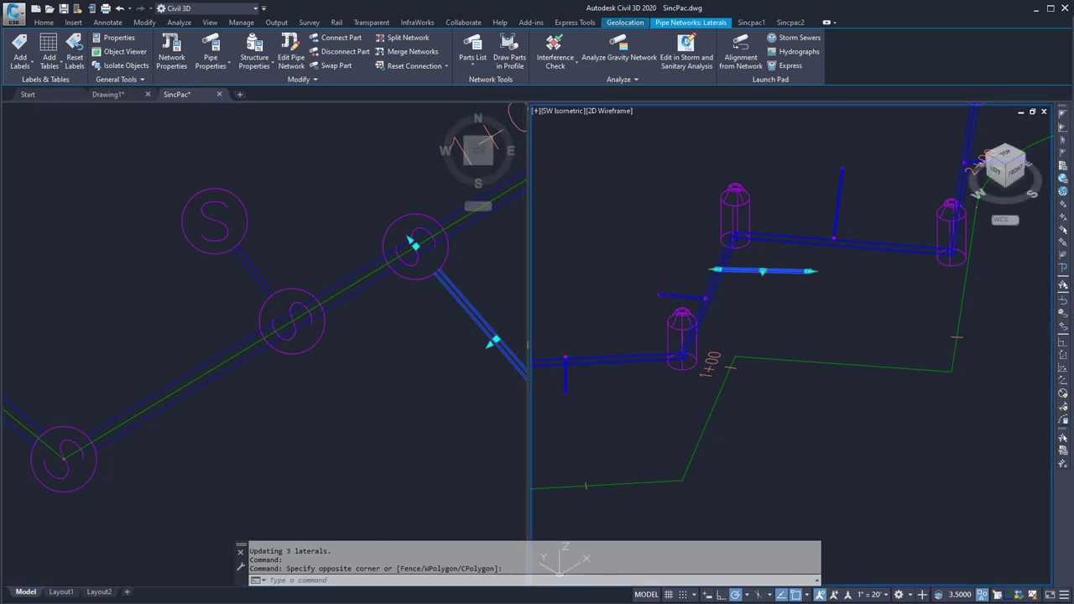
key(Escape)
scroll(709, 288, up, 6)
scroll(695, 282, down, 3)
click(717, 287)
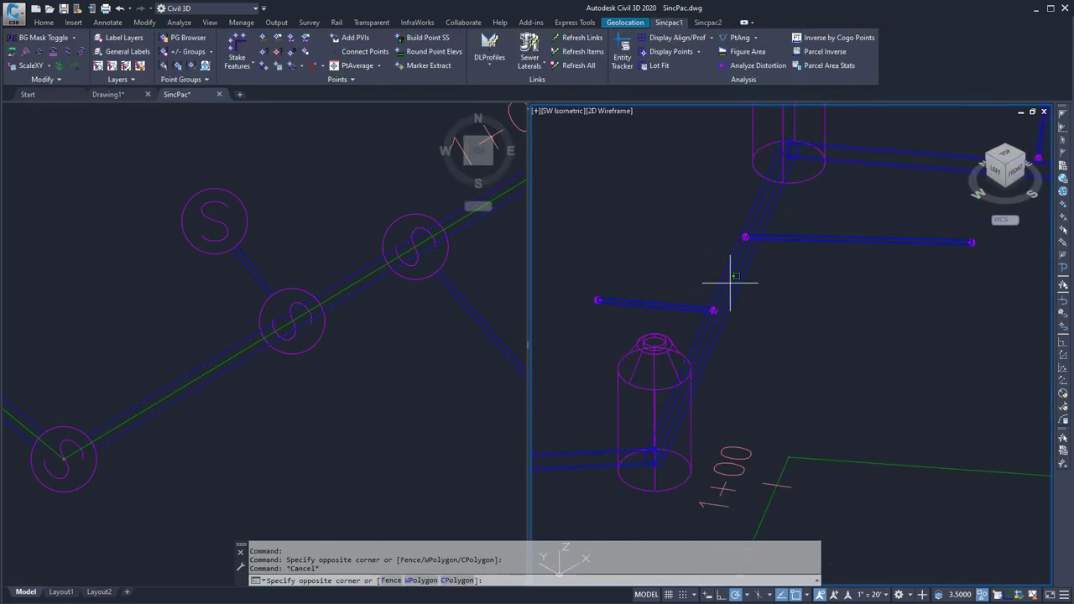
click(721, 283)
click(717, 302)
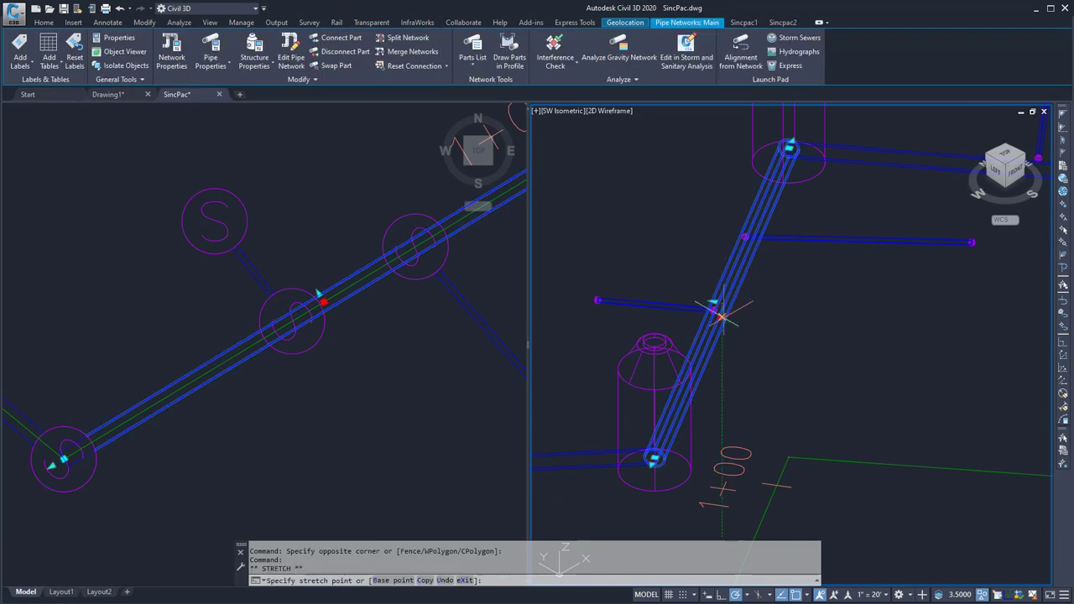
click(720, 362)
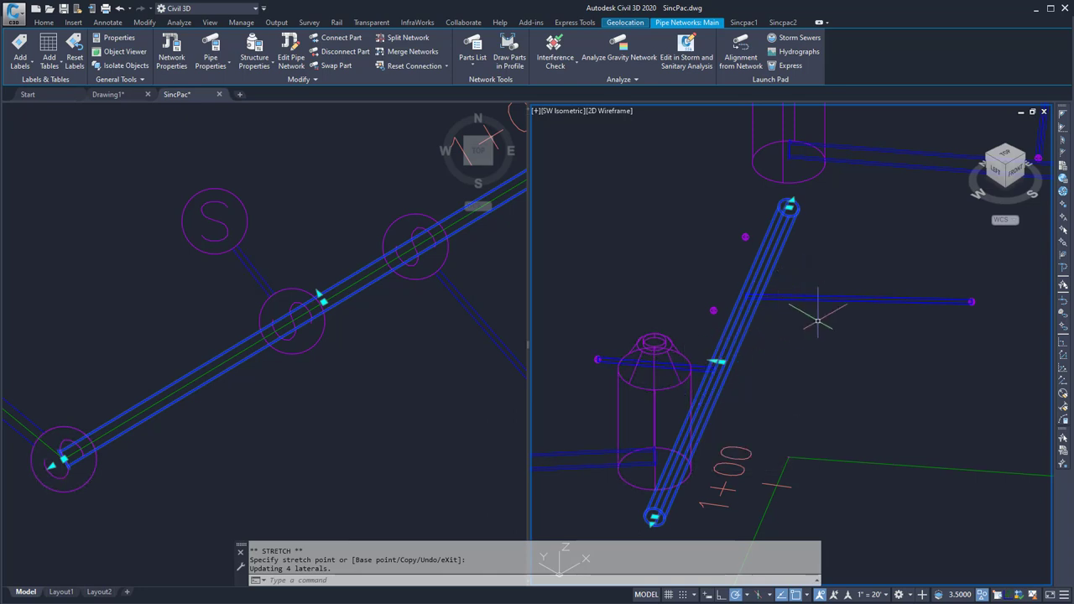
key(Escape)
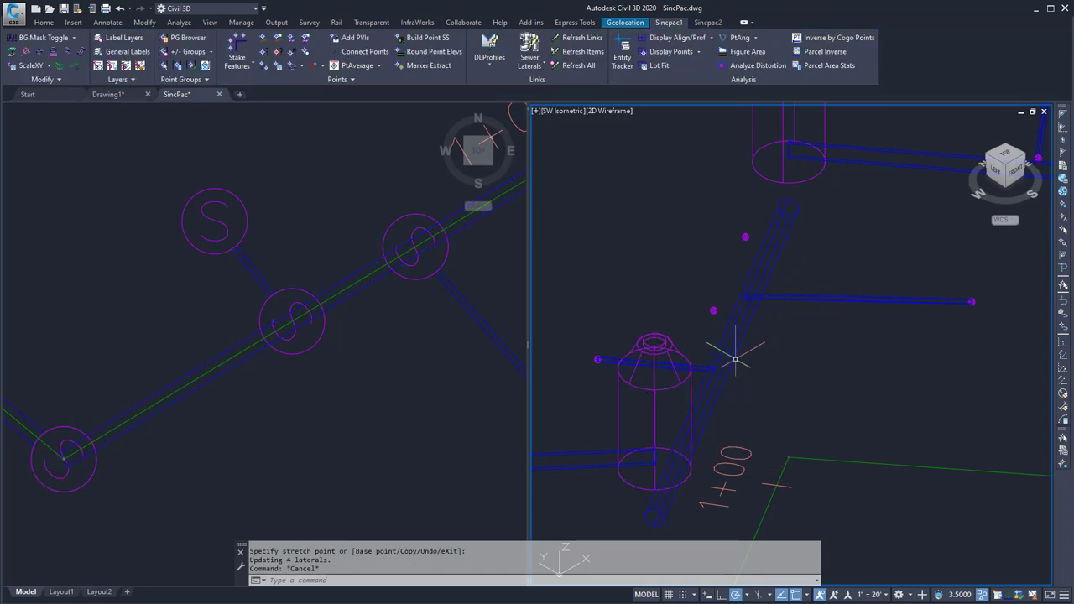
mouse_move(735, 359)
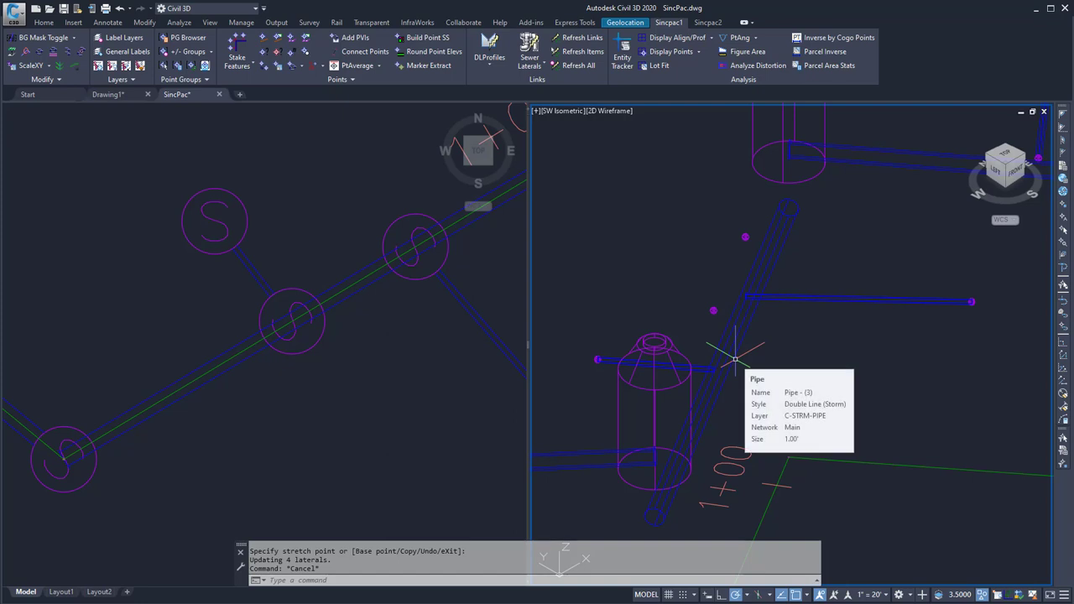
Open the Sewer Lateral Link Manager and enlarge its window clear of the pipes.
click(537, 71)
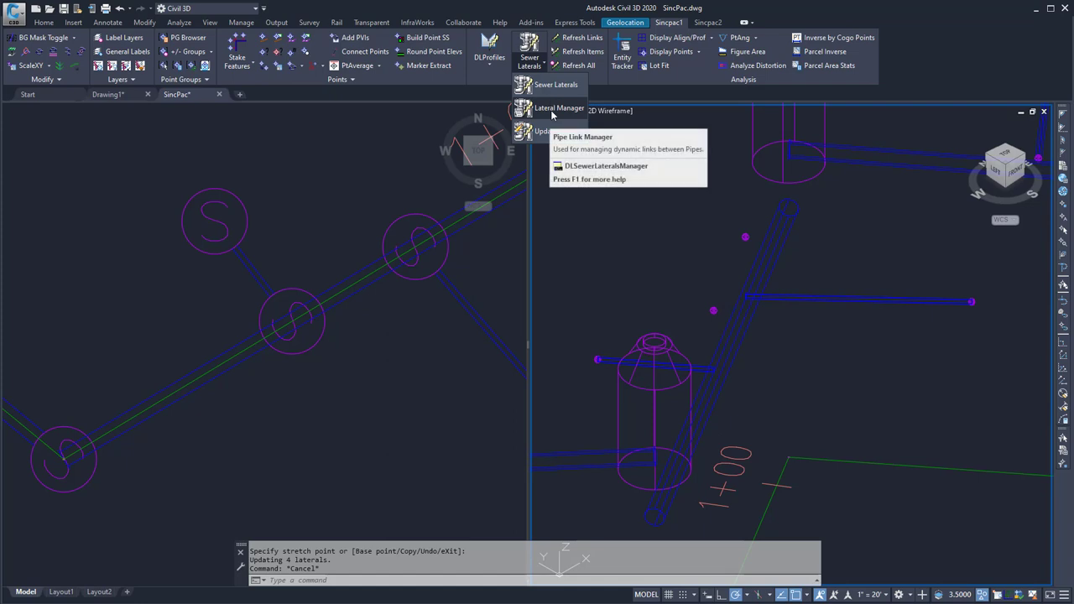
click(555, 108)
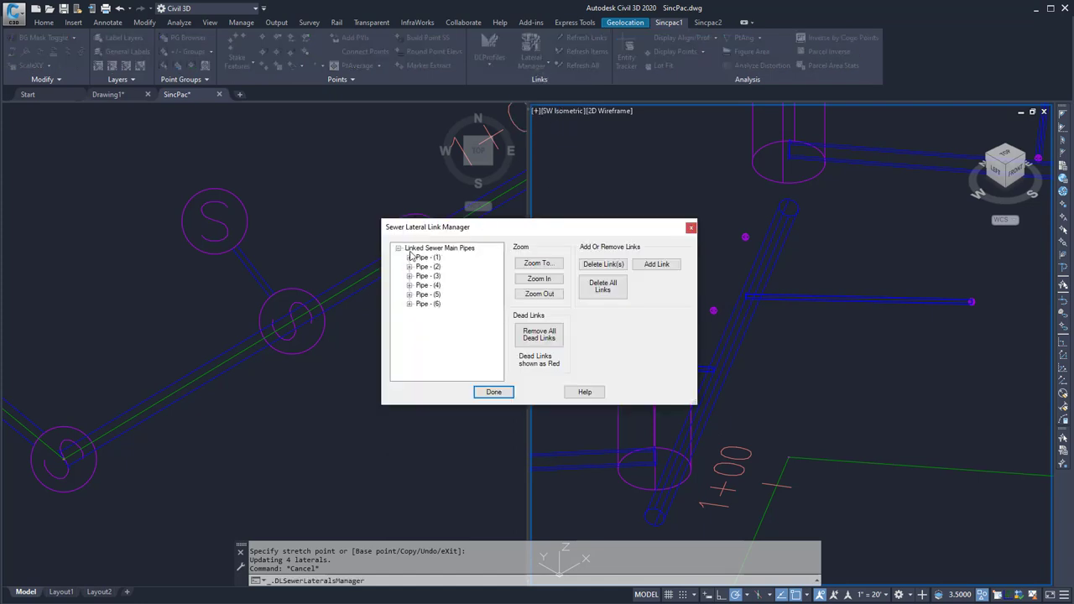
drag(411, 227, 370, 81)
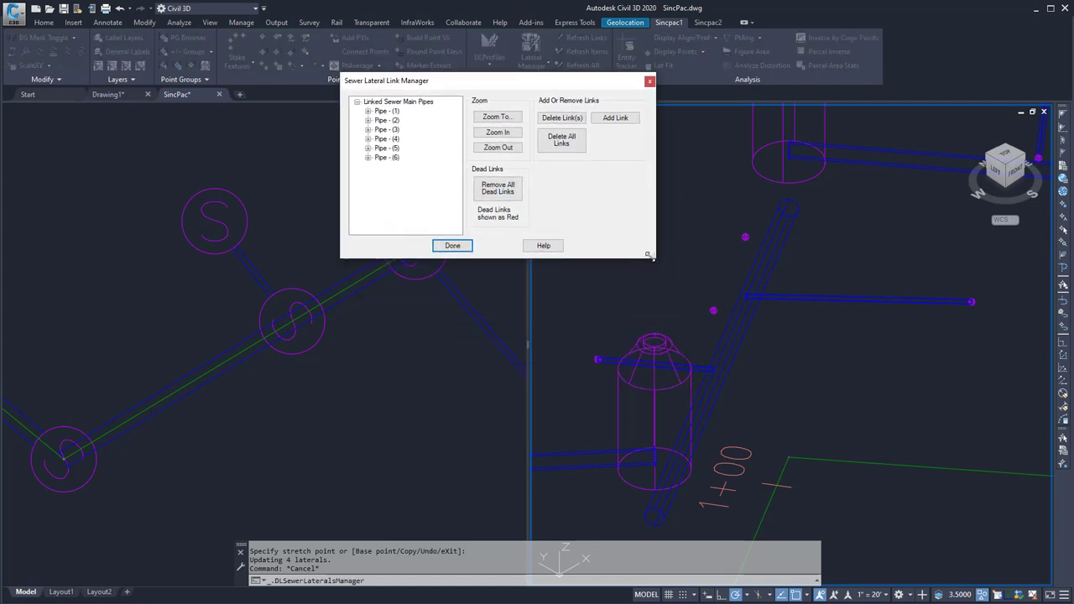
drag(648, 255, 686, 376)
Expand main pipes Pipe - (1) through Pipe - (6) in the link list to examine which laterals are linked to each.
click(368, 111)
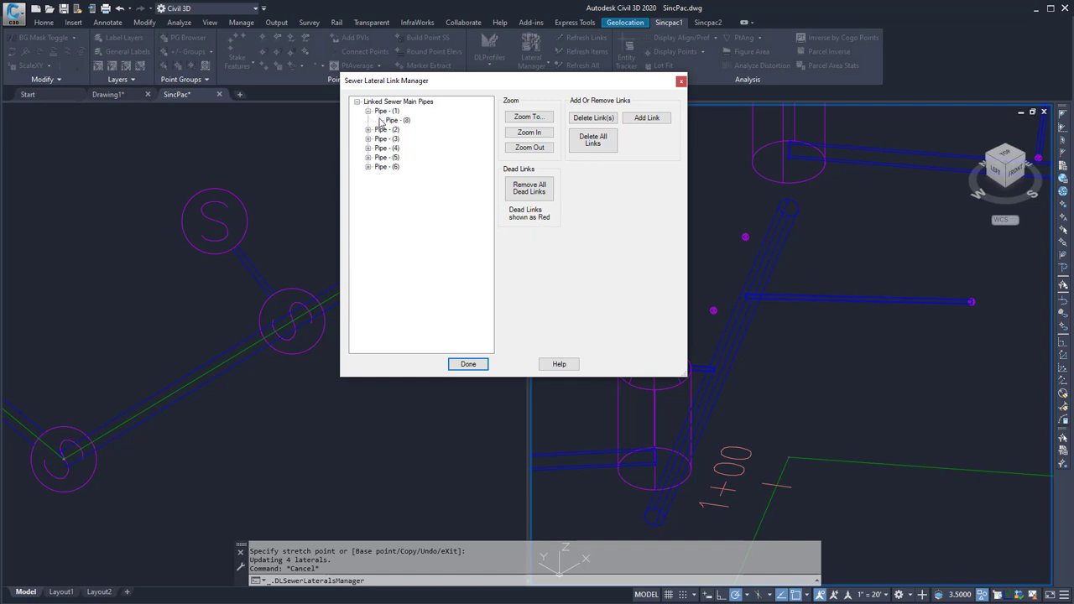
click(394, 122)
click(368, 129)
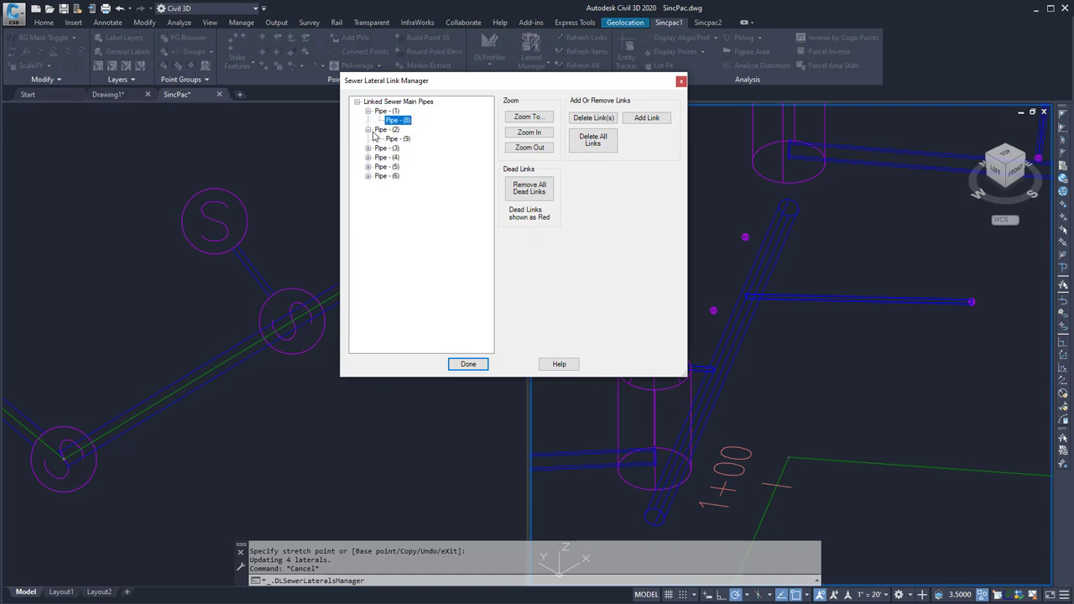
click(395, 139)
click(389, 113)
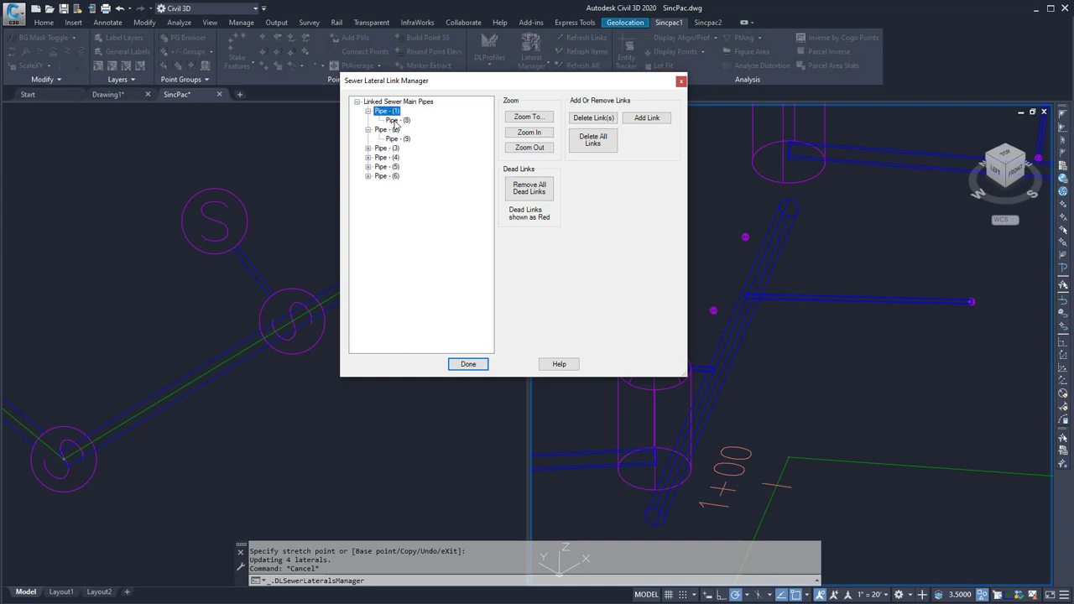
click(396, 121)
click(368, 147)
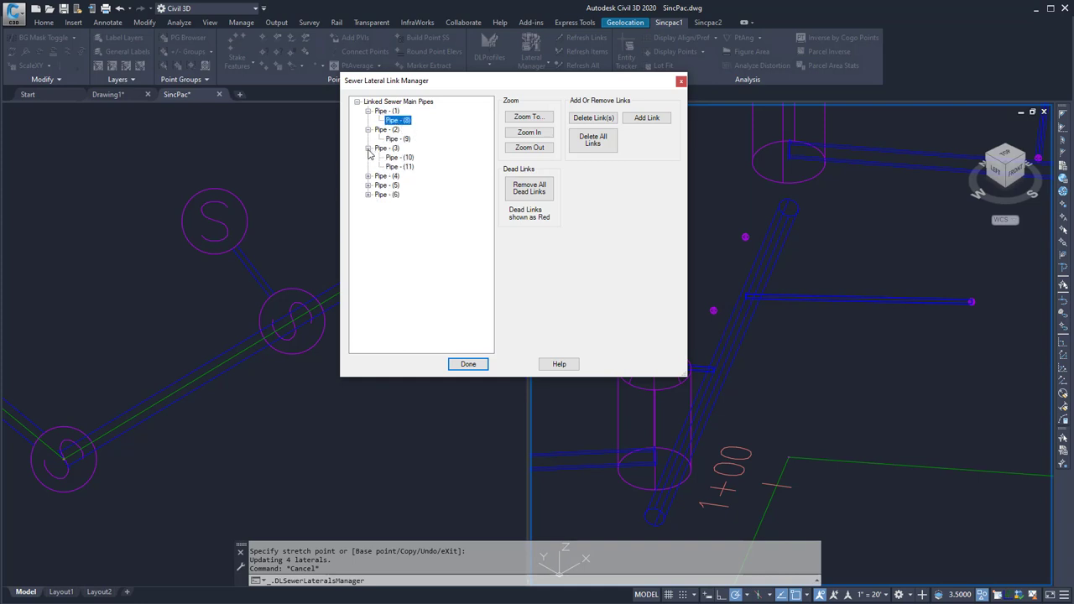
click(369, 176)
click(369, 194)
click(368, 212)
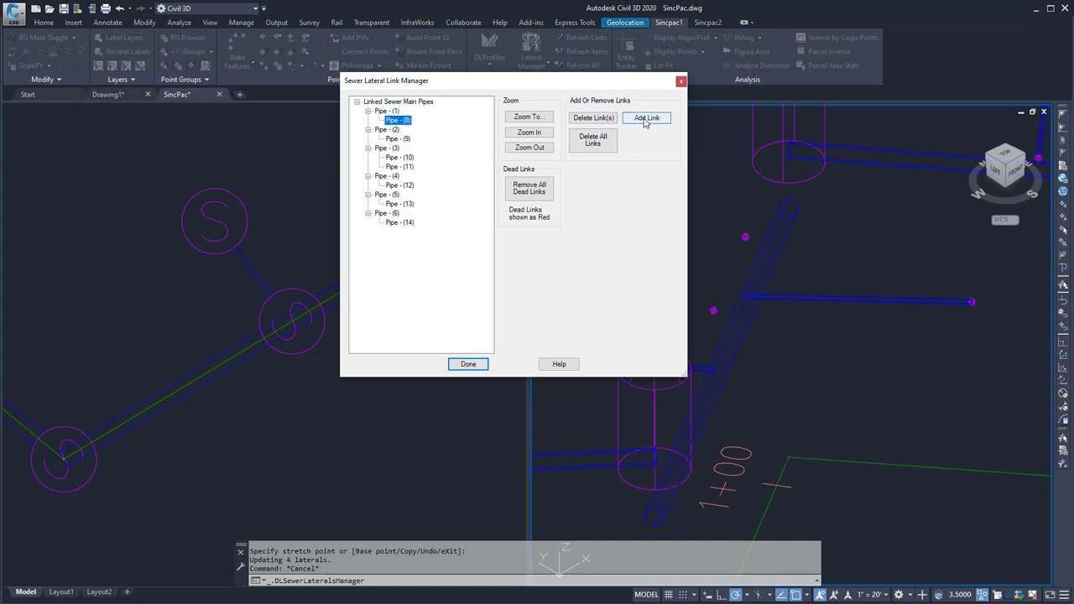
Try to add a lateral link to main pipe Pipe - (1).
click(390, 110)
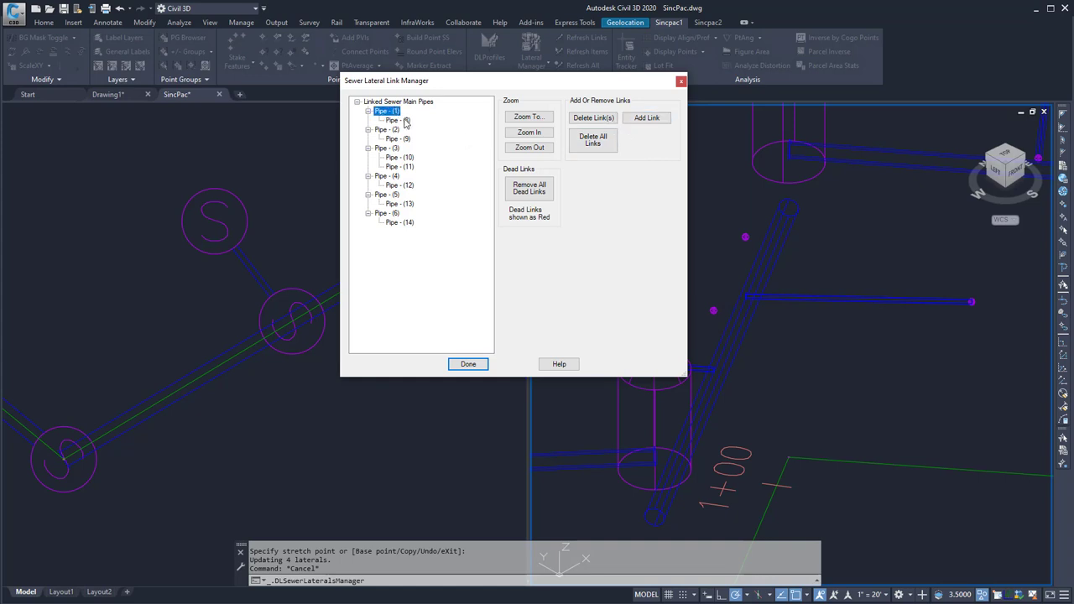
click(650, 120)
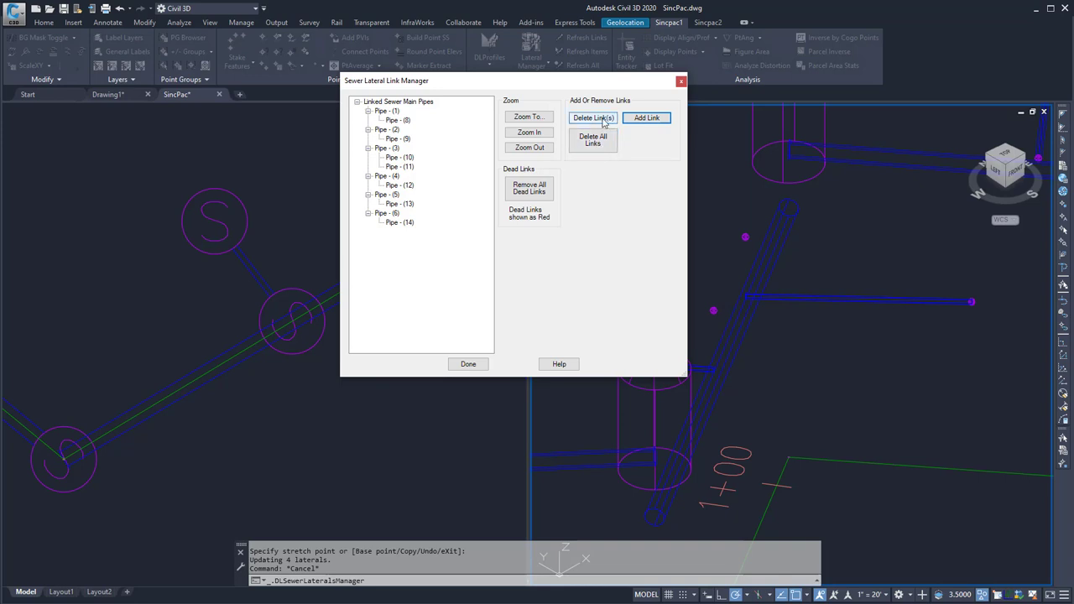
click(394, 111)
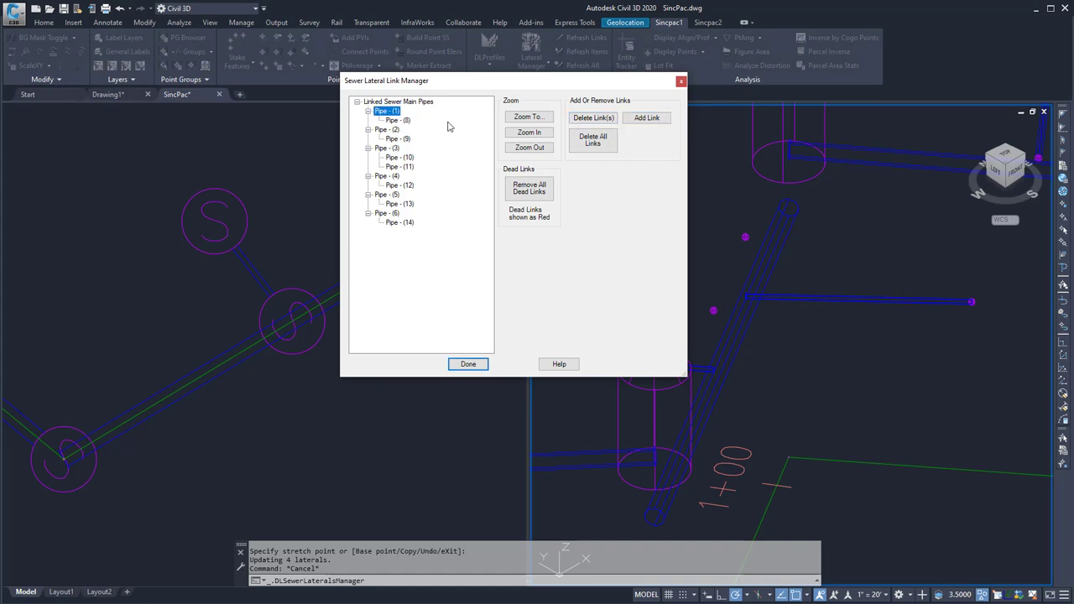
Zoom to lateral Pipe - (8) from the link manager, inspect it closer and farther out, and close the manager.
click(398, 138)
click(397, 120)
click(528, 118)
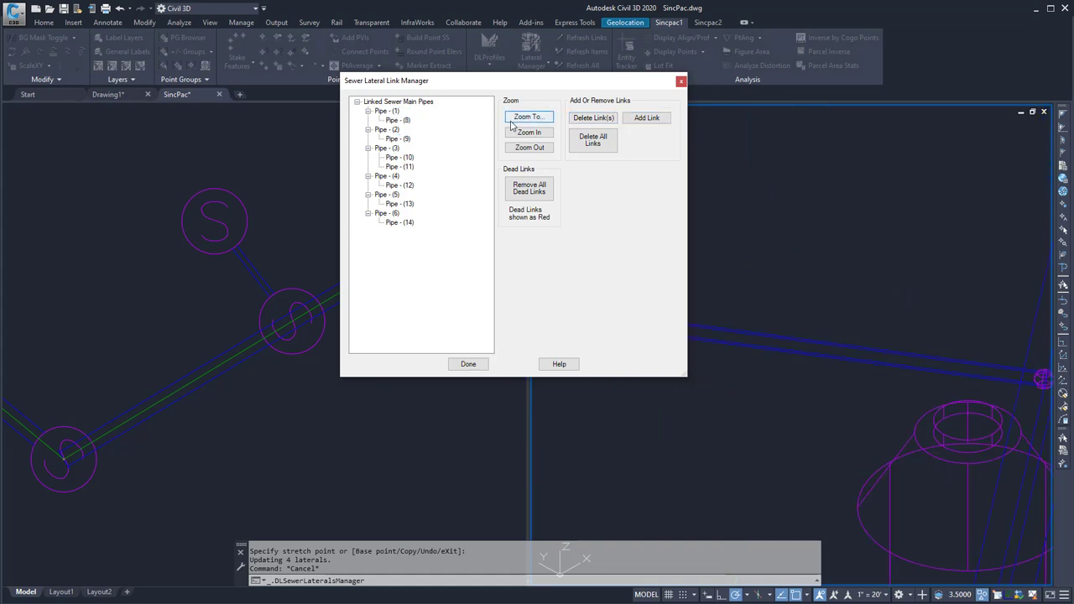
click(528, 133)
click(528, 134)
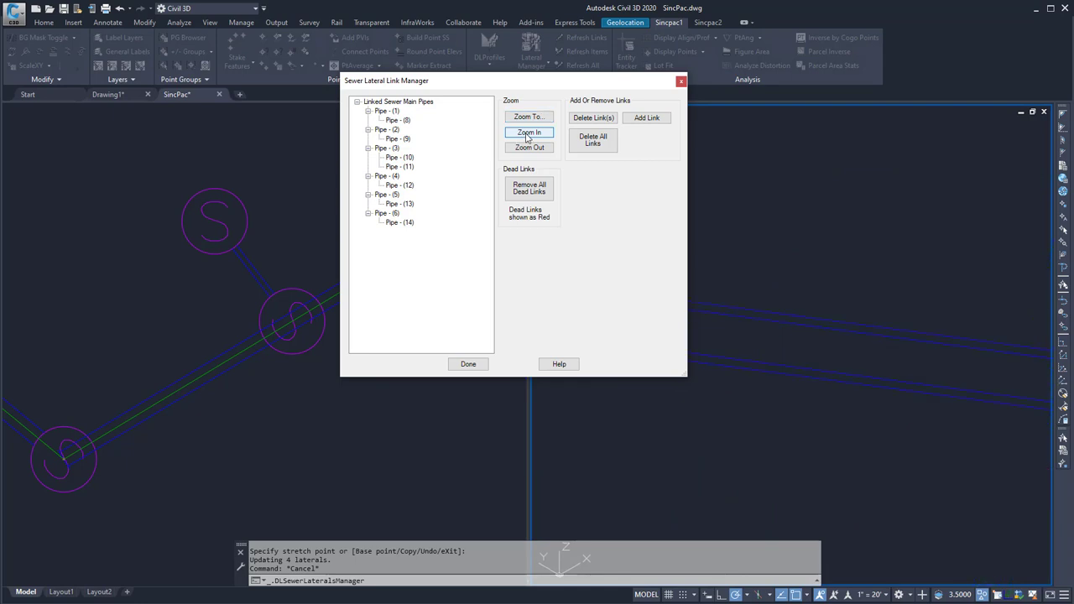
click(530, 147)
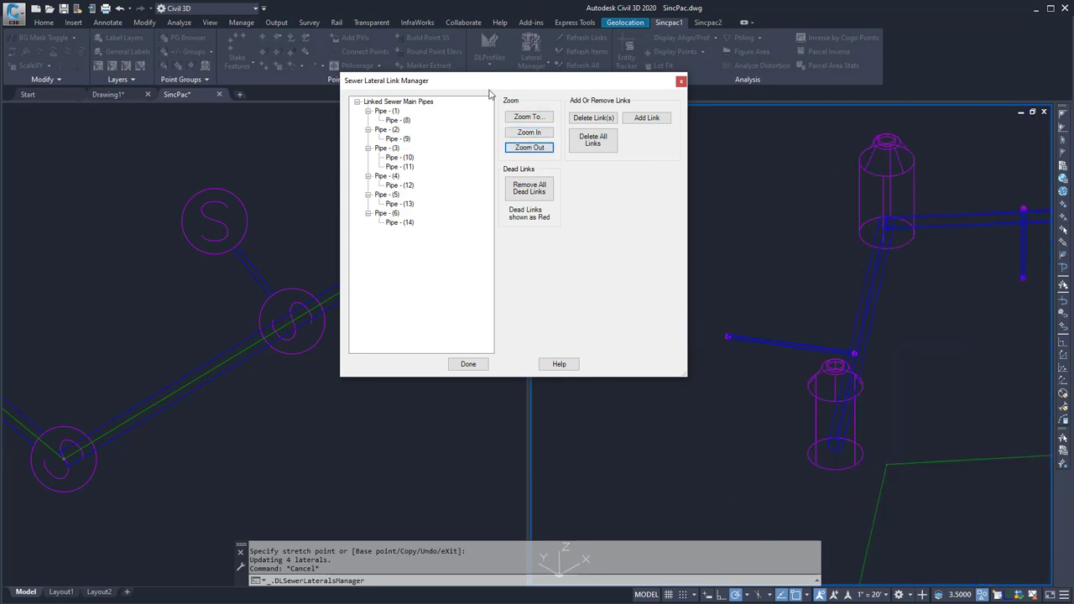
drag(491, 81, 299, 85)
click(338, 136)
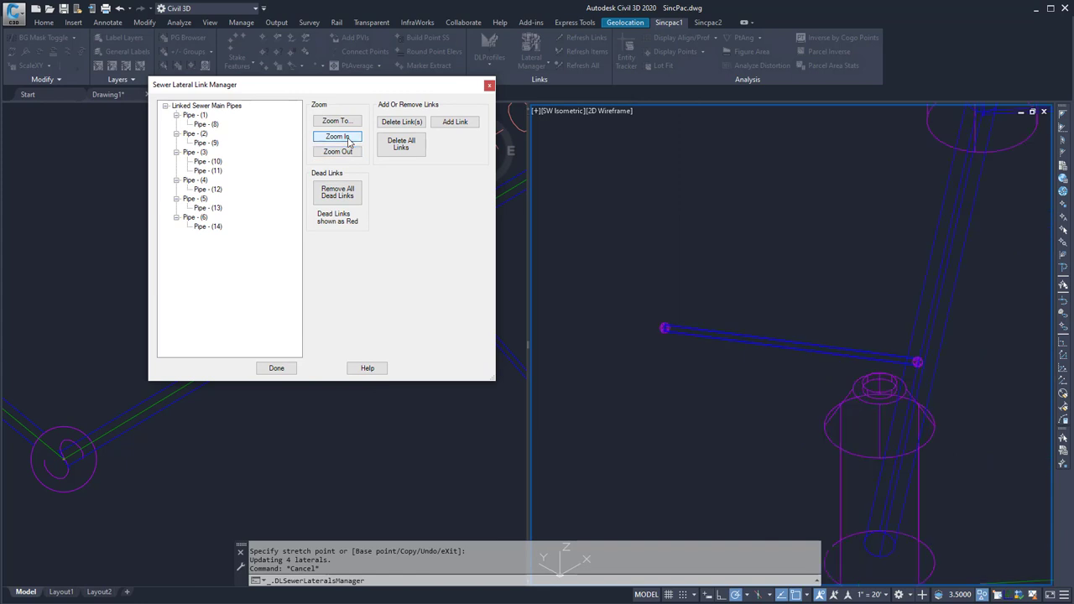
click(344, 153)
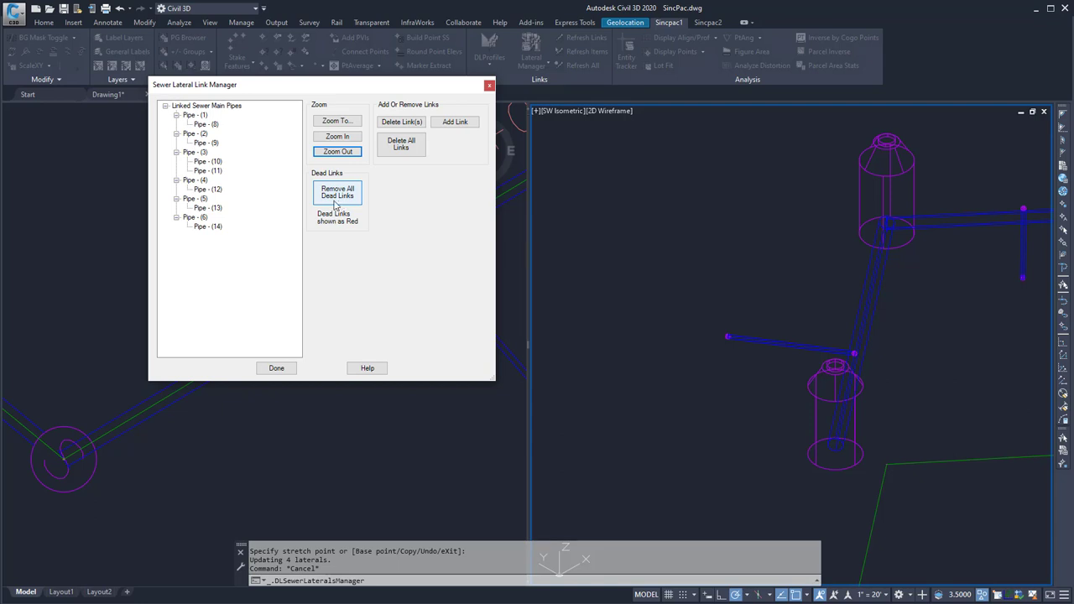
click(275, 369)
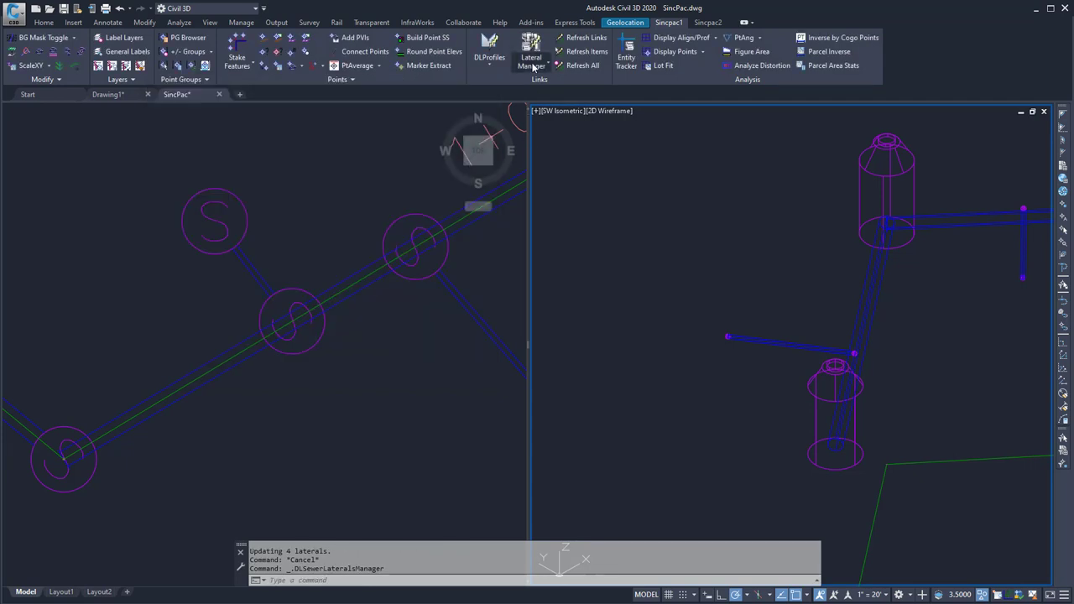
Update the rule of lateral Pipe - (8) to match Center to Center with an elevation difference of 0.0.
click(532, 66)
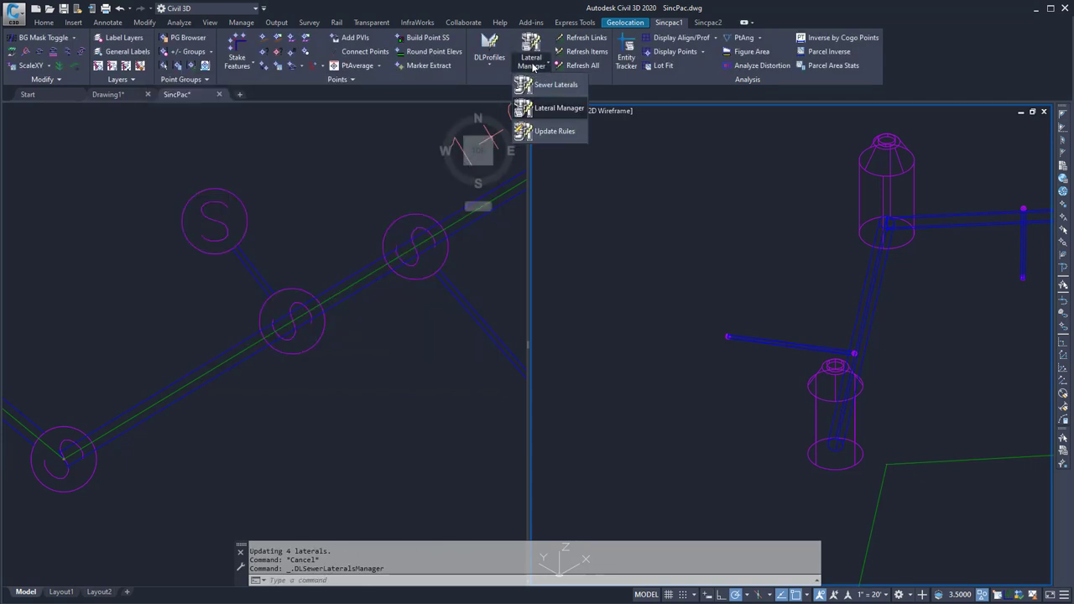
click(549, 132)
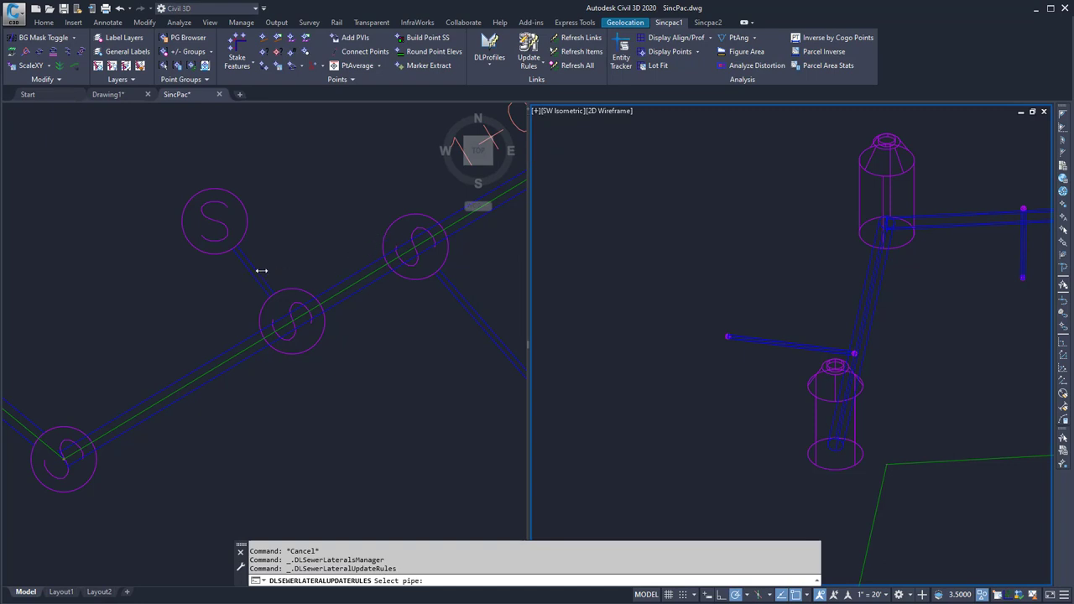
click(469, 307)
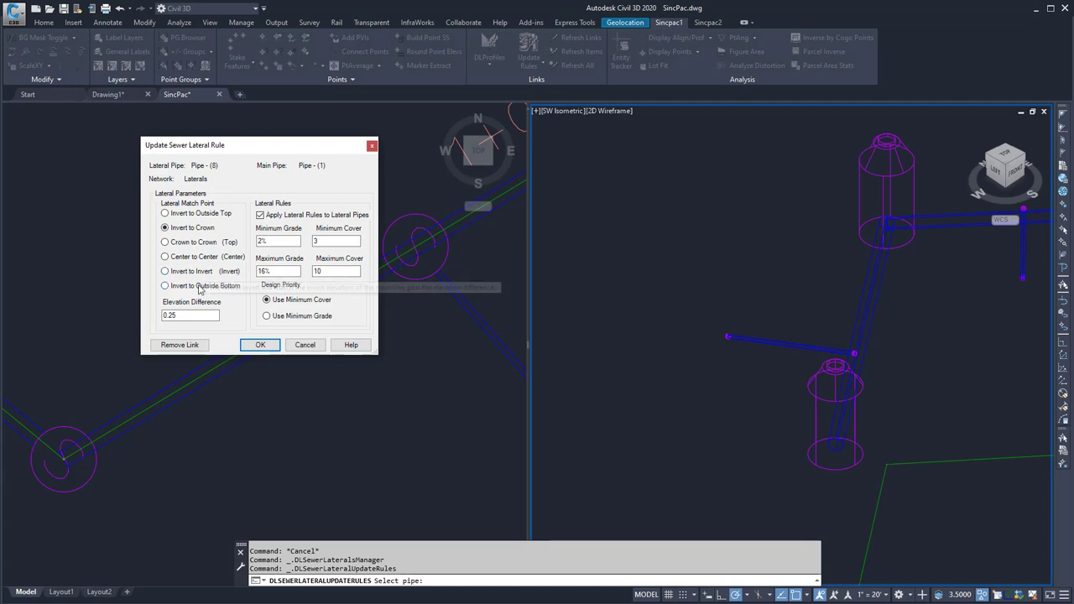
click(189, 257)
double_click(169, 314)
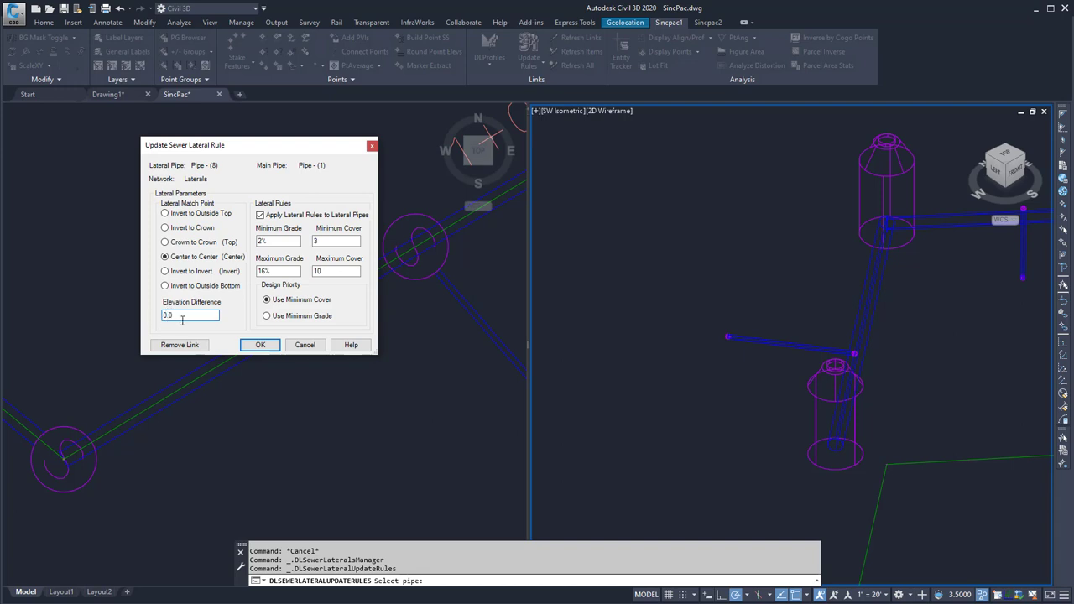
click(260, 345)
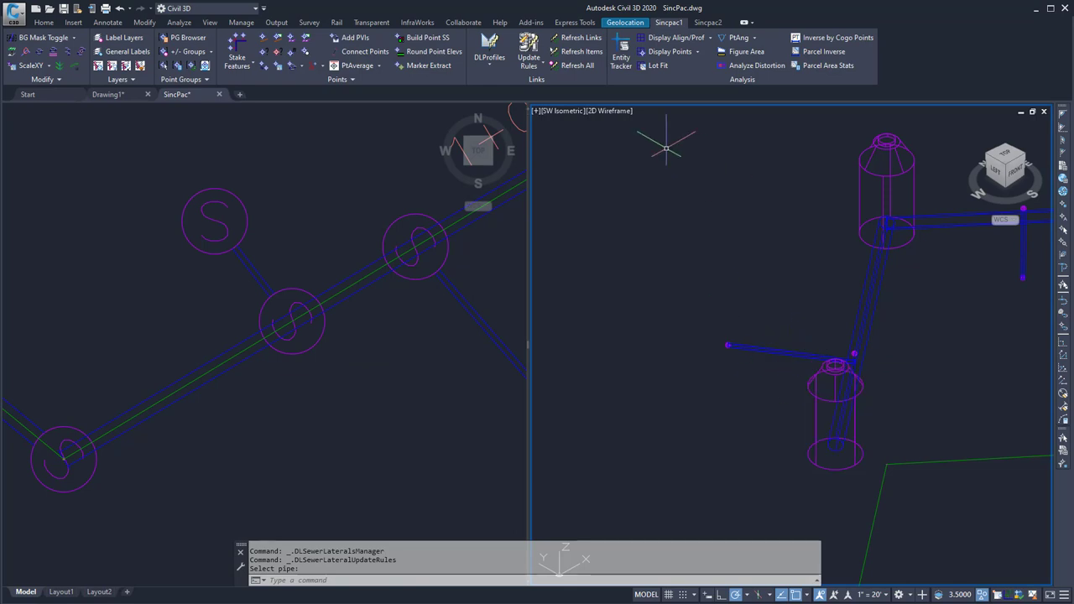
click(518, 74)
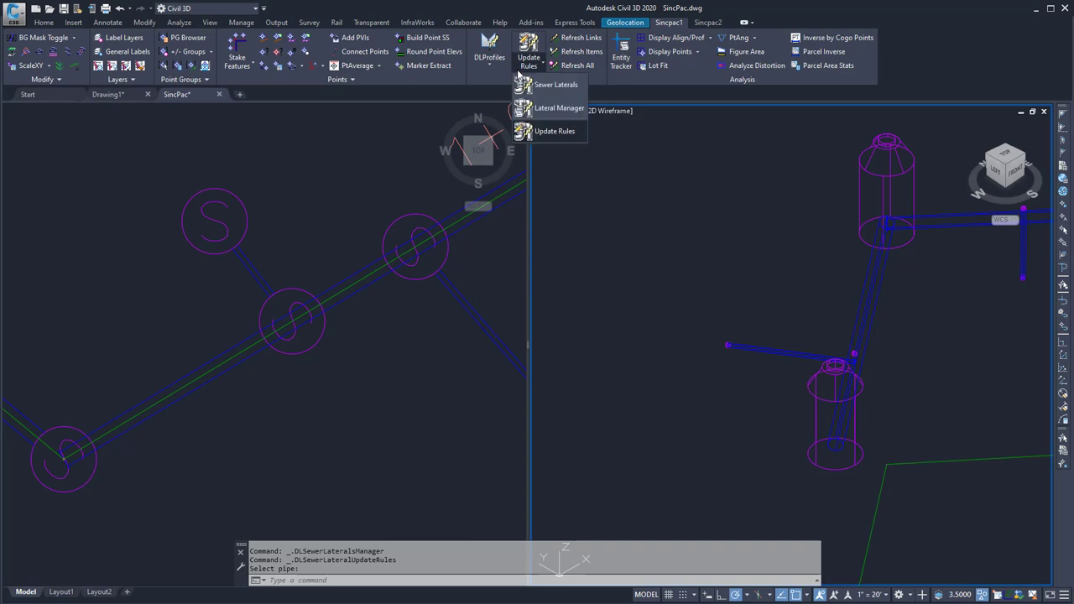
click(561, 130)
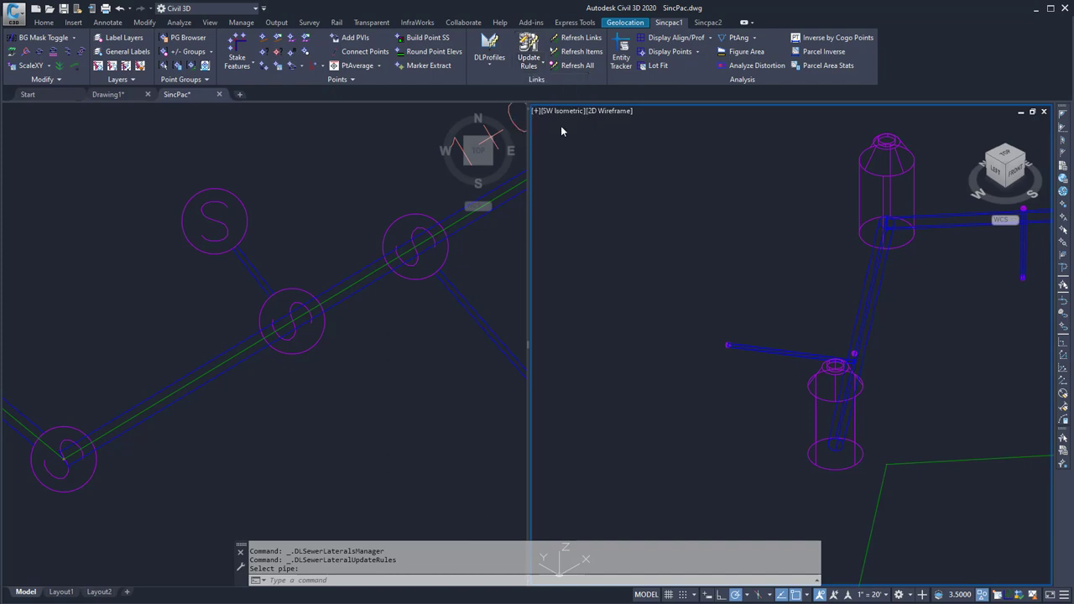